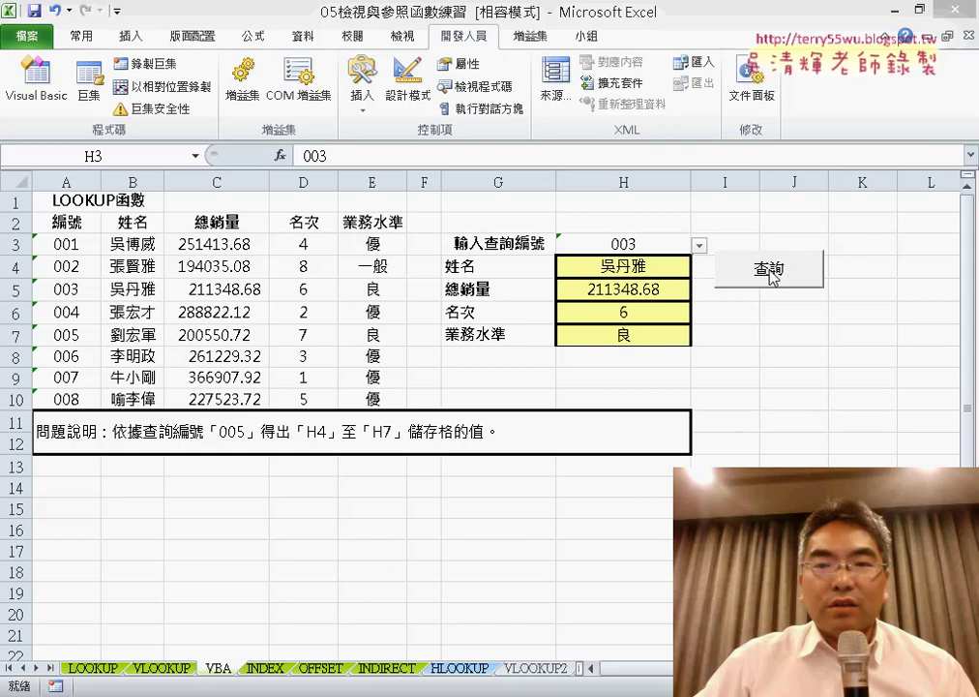
# Step: Pick ID 006 in H3 and run 查詢 to fill H4:H7 (sales 261229.32, rank 3, level 優)
pyautogui.click(677, 246)
pyautogui.click(697, 248)
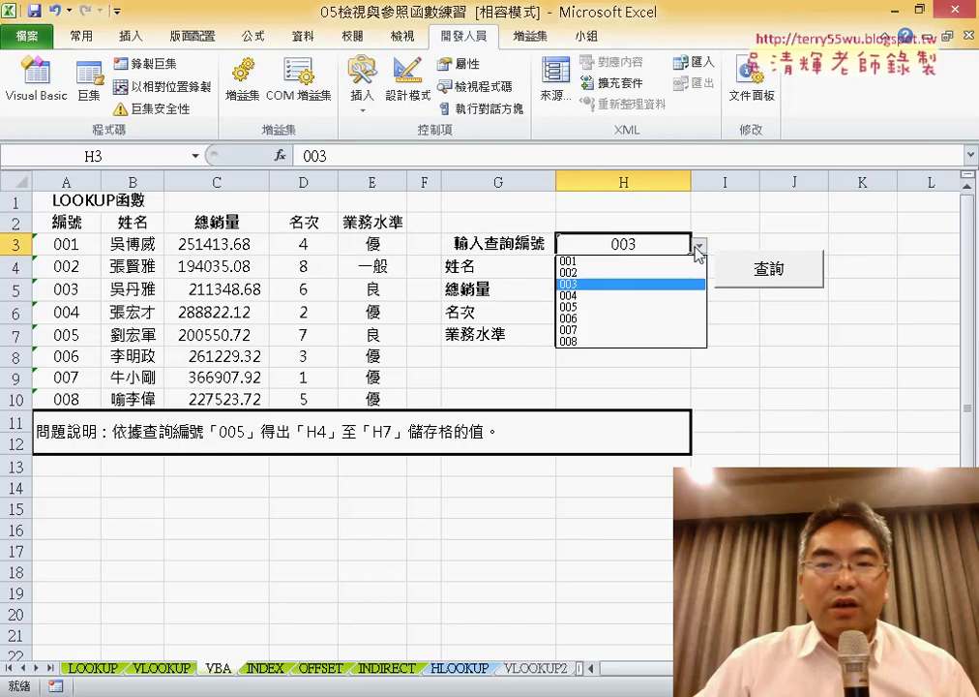
pyautogui.click(634, 320)
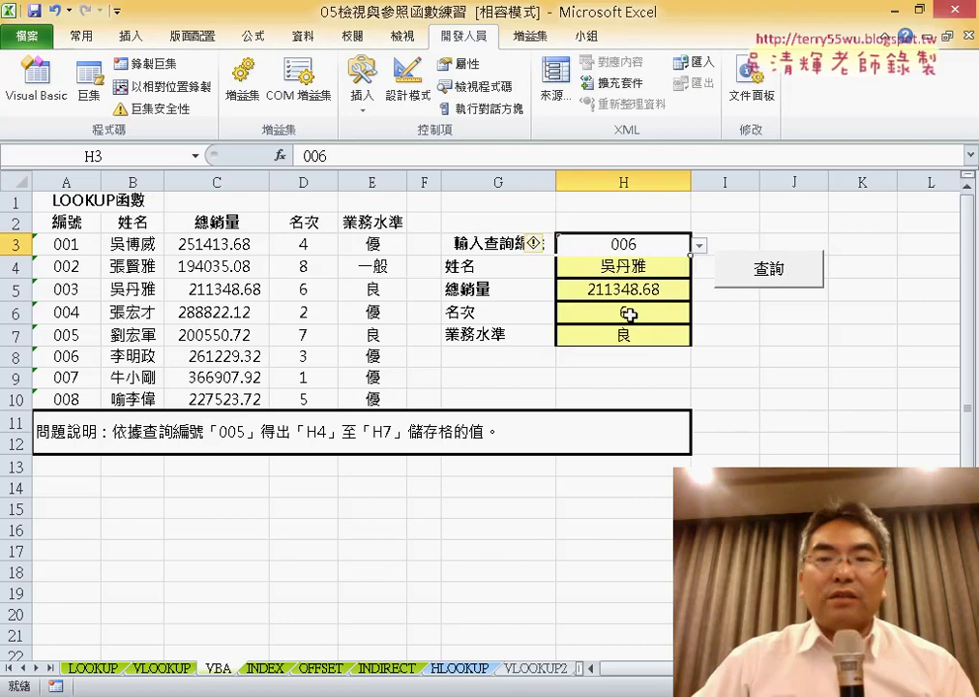
pyautogui.click(756, 280)
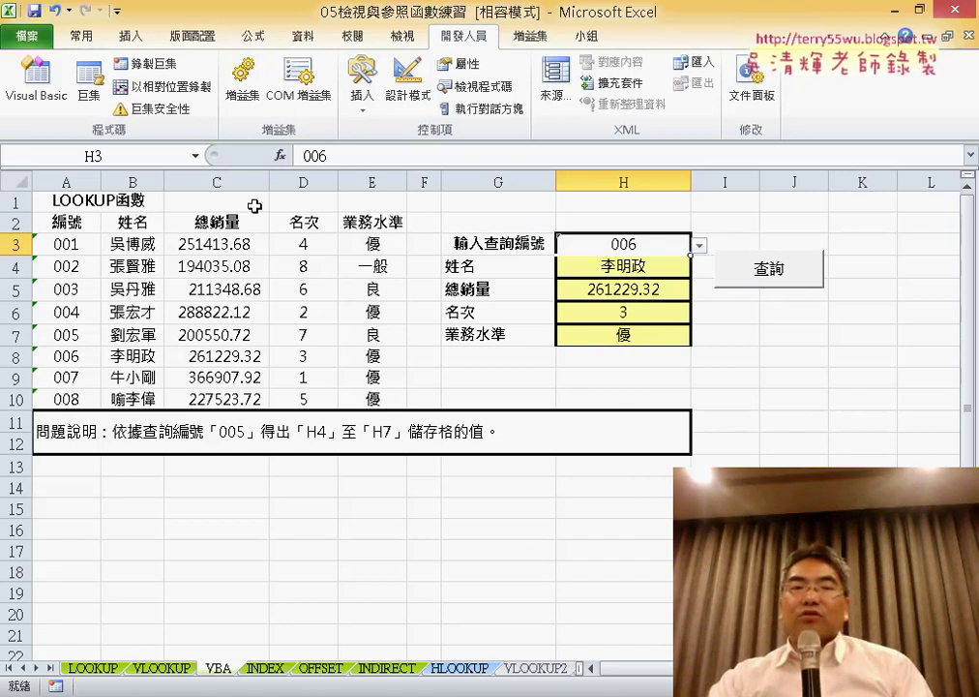
# Step: Launch the Visual Basic editor from the Developer tab
pyautogui.click(50, 104)
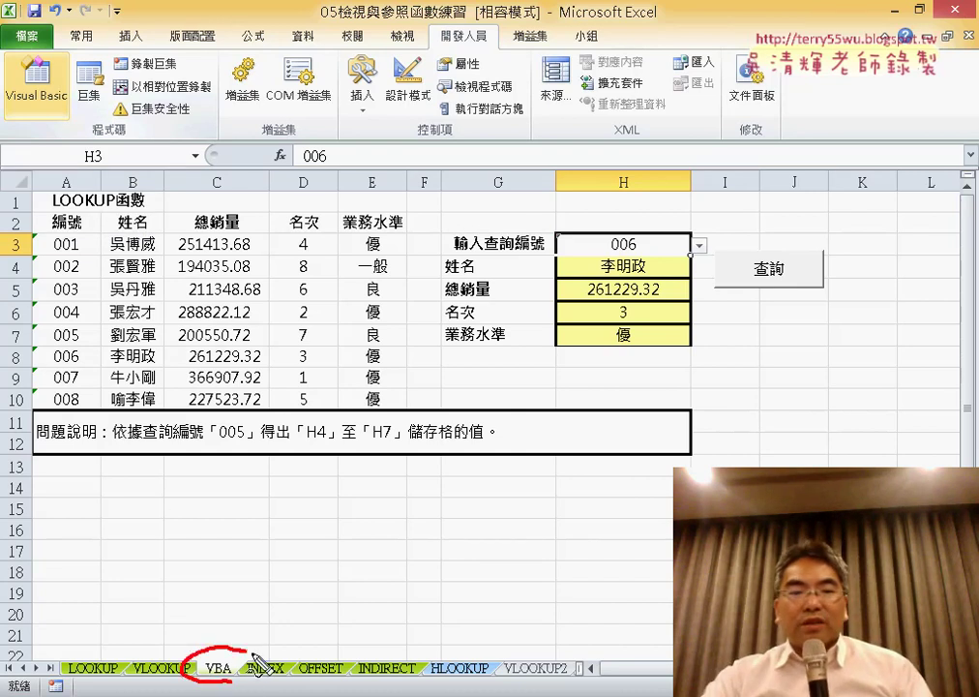
pyautogui.moveTo(203, 686); pyautogui.dragTo(208, 682)
pyautogui.moveTo(54, 131)
pyautogui.mouseDown()
pyautogui.moveTo(9, 104)
pyautogui.moveTo(78, 114)
pyautogui.moveTo(37, 124)
pyautogui.mouseUp()
pyautogui.press('Escape')
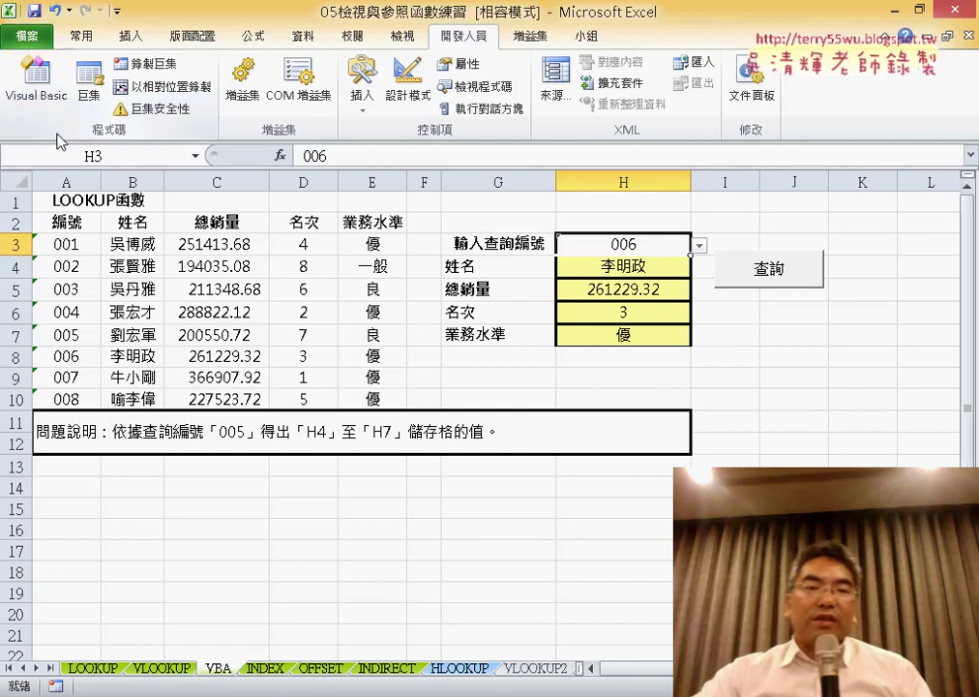
# Step: Open the empty code window for sheet 工作表10 (VBA) from the Project Explorer
pyautogui.click(36, 80)
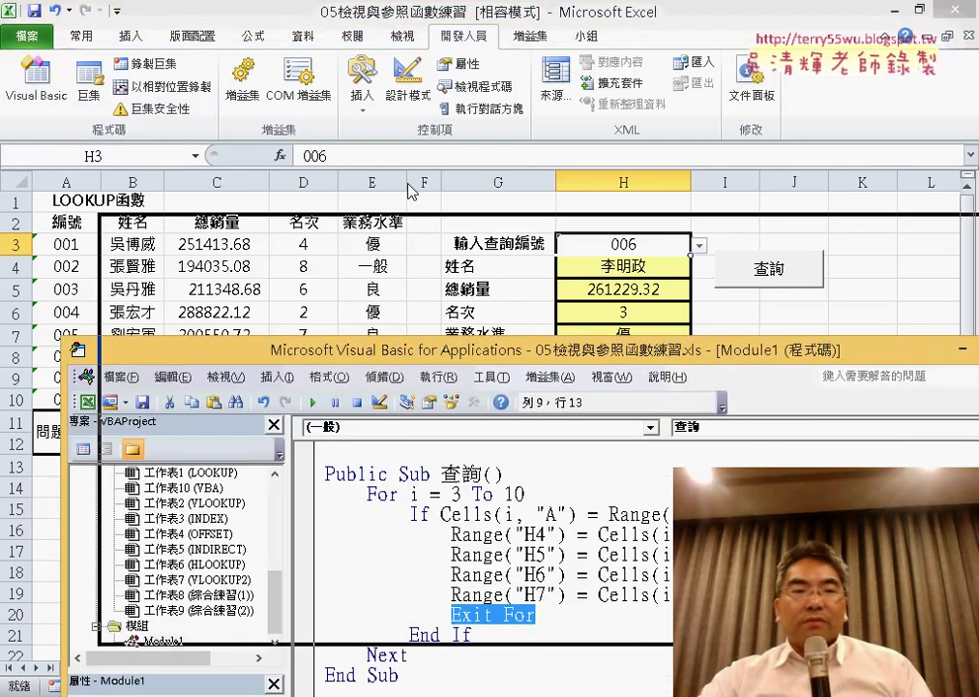
pyautogui.moveTo(357, 362); pyautogui.dragTo(406, 108)
pyautogui.scroll(3, 257, 265)
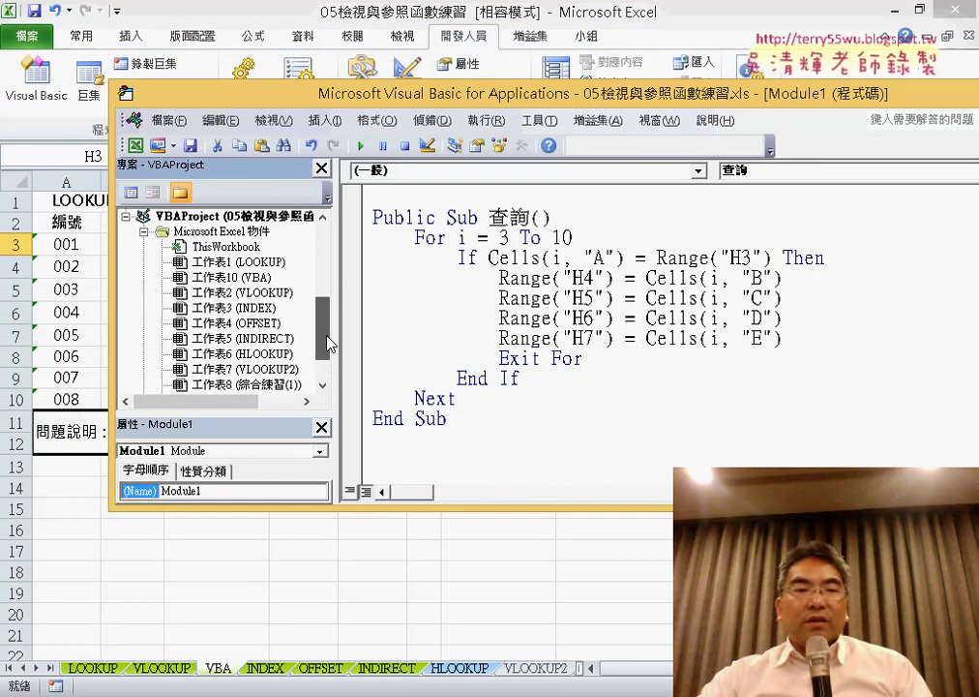
pyautogui.scroll(1, 254, 261)
pyautogui.click(255, 296)
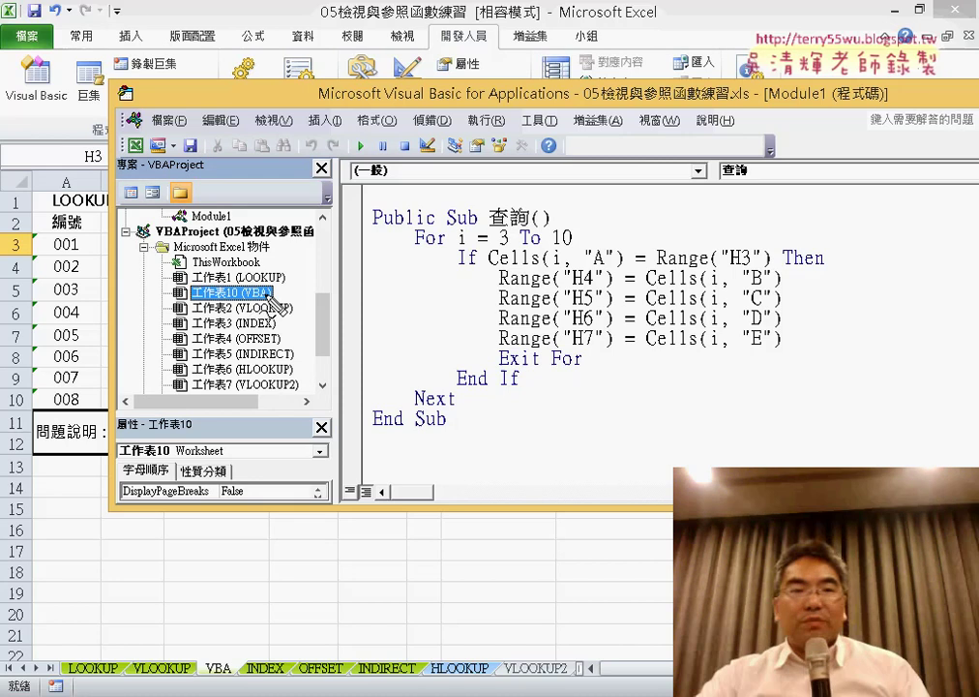
pyautogui.moveTo(250, 302); pyautogui.dragTo(271, 302)
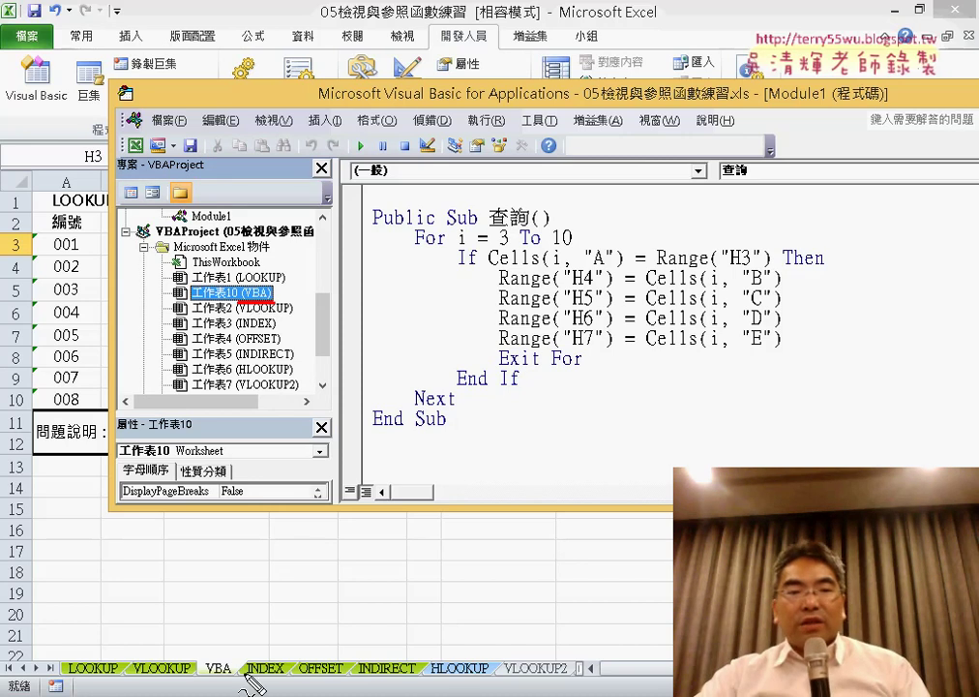
pyautogui.moveTo(197, 678); pyautogui.dragTo(229, 676)
pyautogui.moveTo(248, 293); pyautogui.dragTo(256, 631)
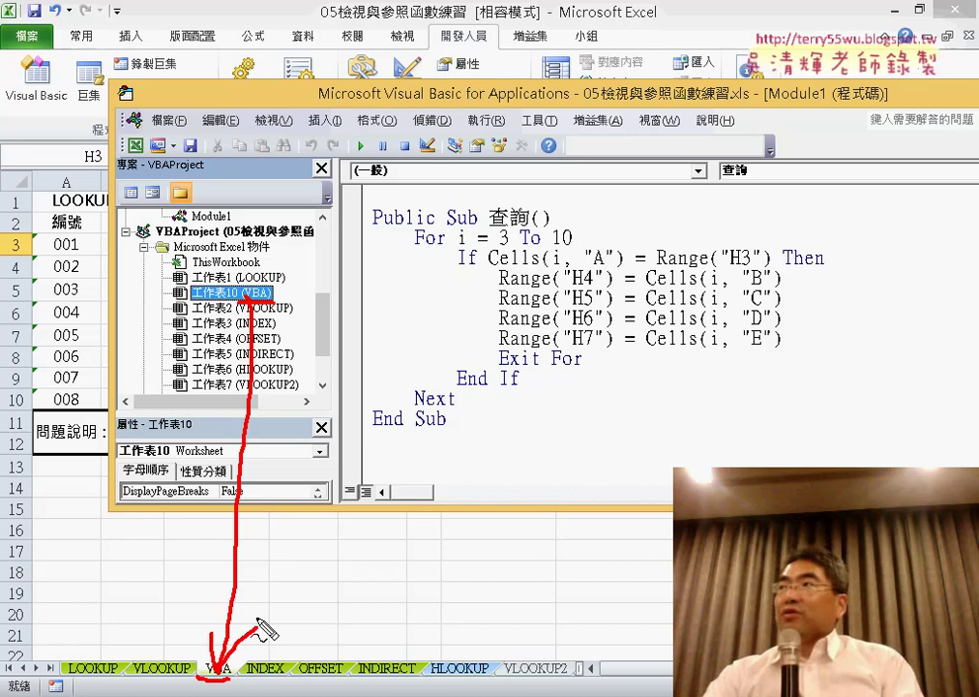
pyautogui.press('Escape')
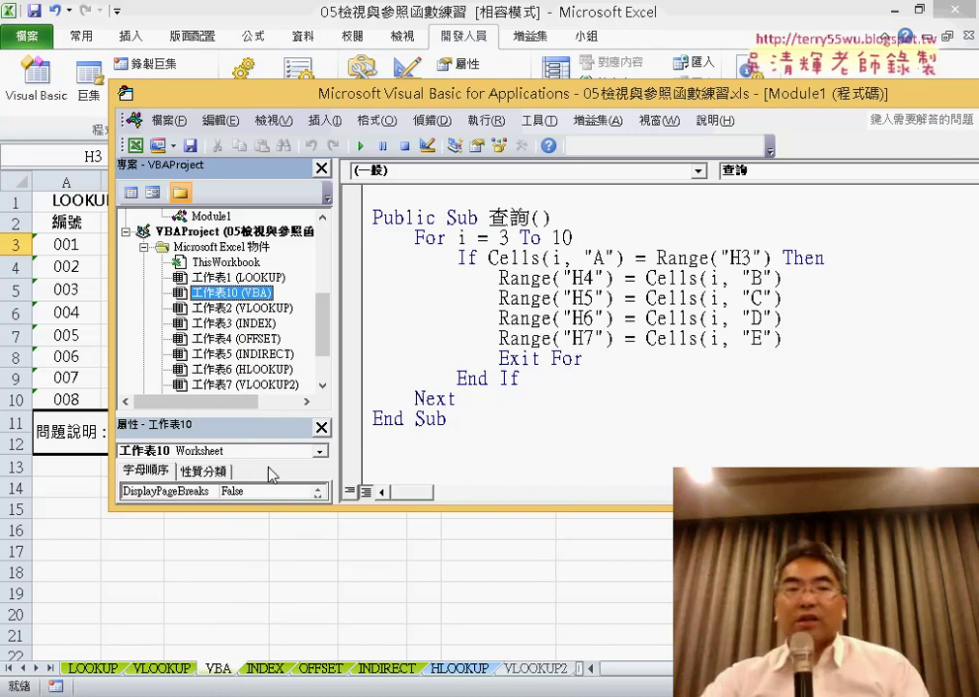
pyautogui.doubleClick(245, 296)
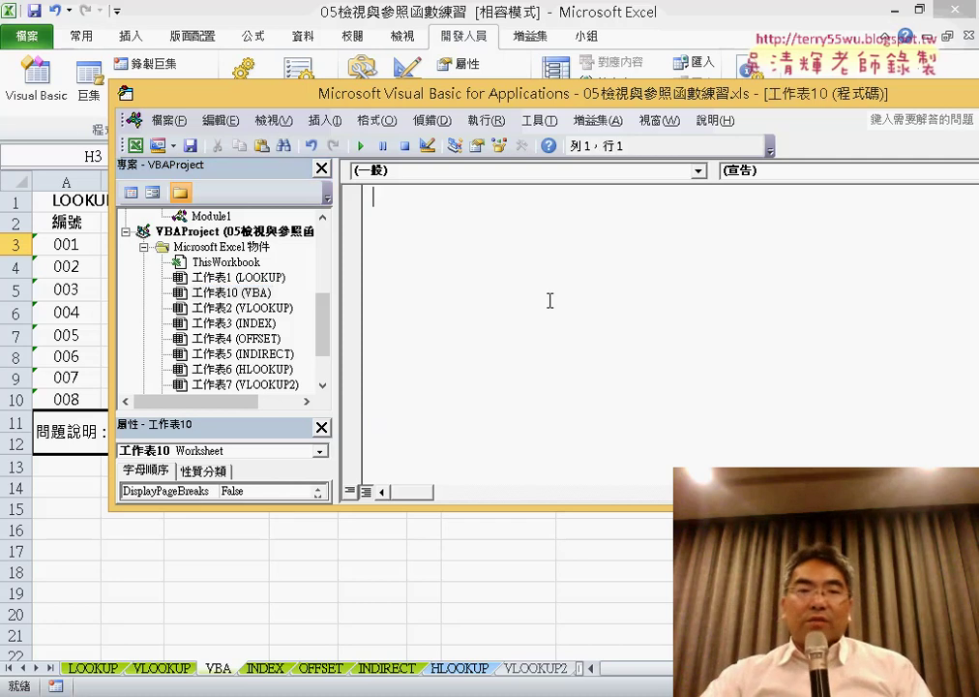
# Step: Insert the default Worksheet_SelectionChange stub by choosing the Worksheet object
pyautogui.click(519, 171)
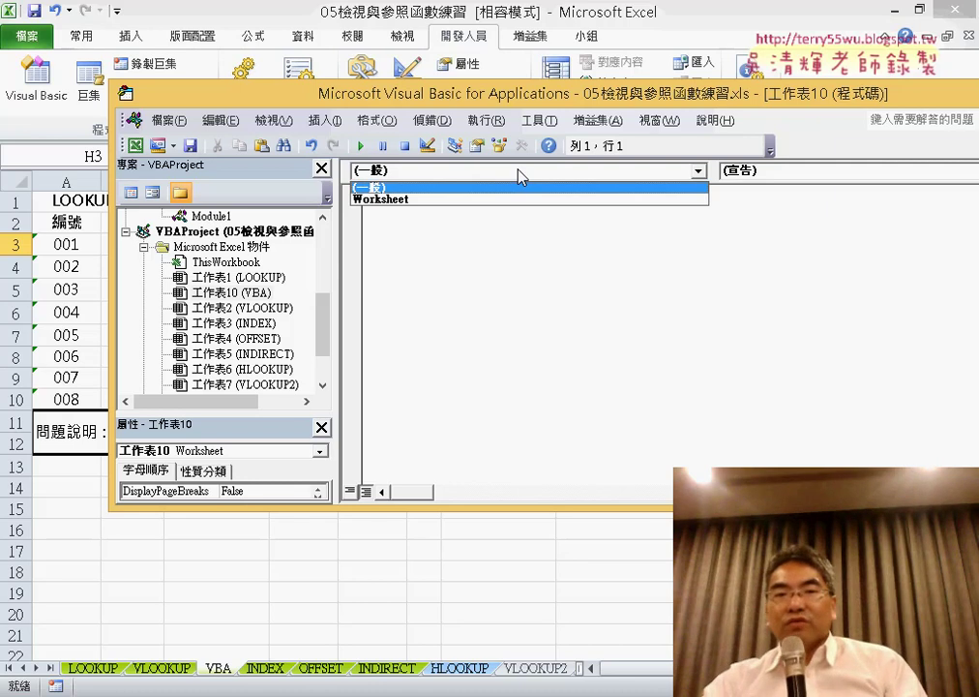
pyautogui.click(406, 201)
pyautogui.moveTo(370, 87); pyautogui.dragTo(173, 73)
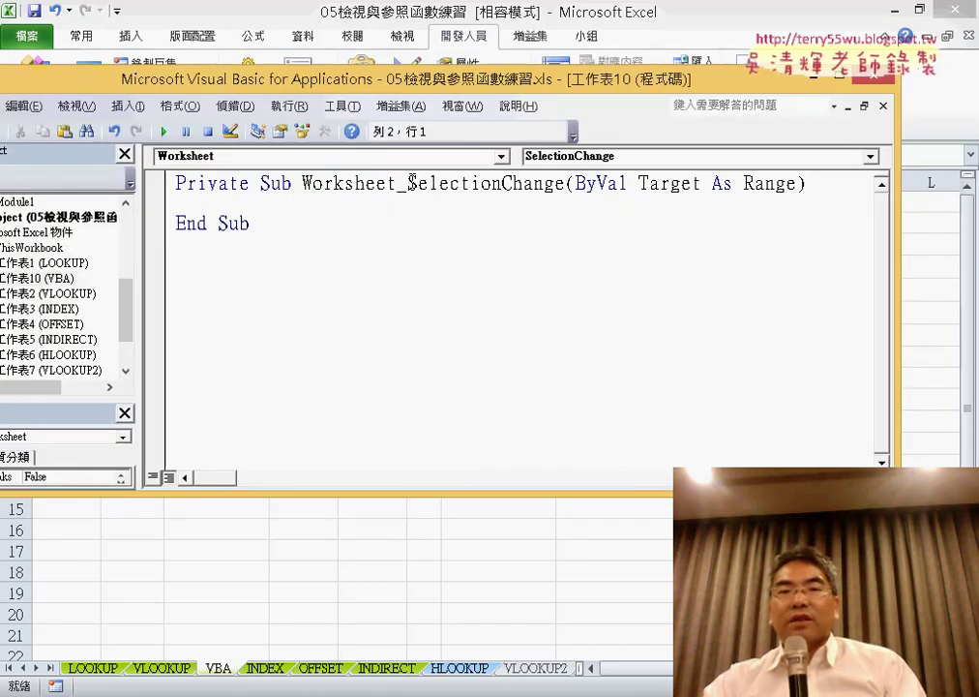
pyautogui.moveTo(407, 183); pyautogui.dragTo(566, 183)
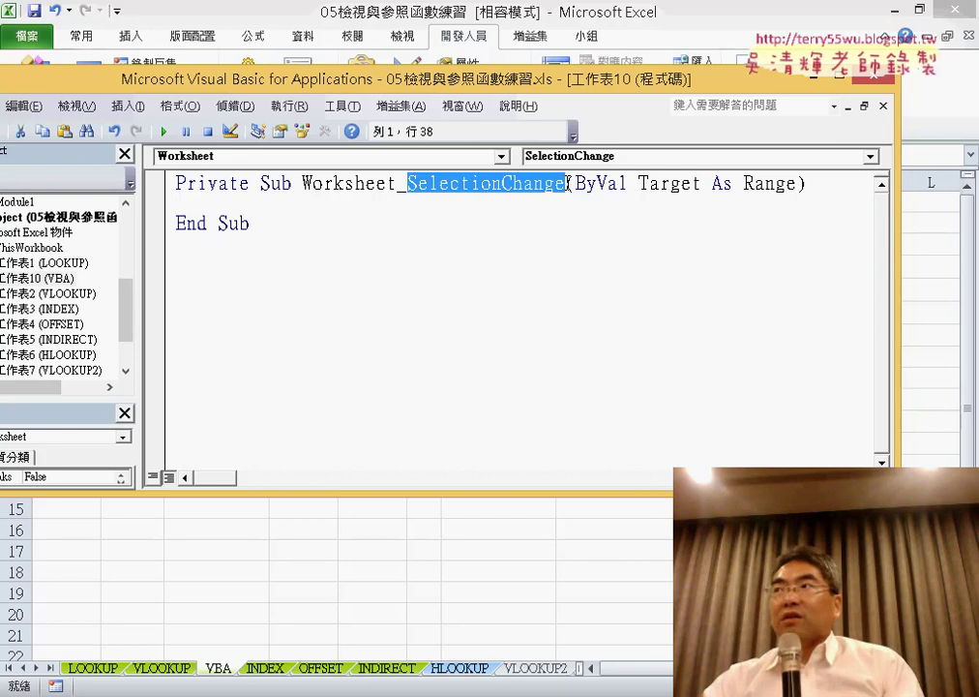
# Step: Add a Worksheet_Change procedure and delete the unneeded SelectionChange stub
pyautogui.click(648, 157)
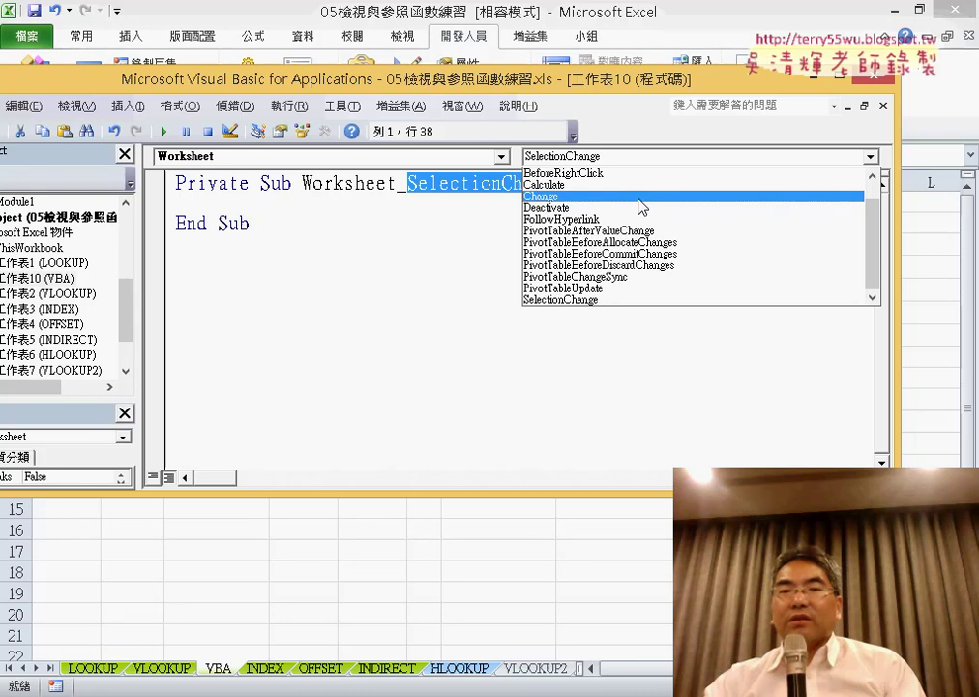
pyautogui.click(638, 198)
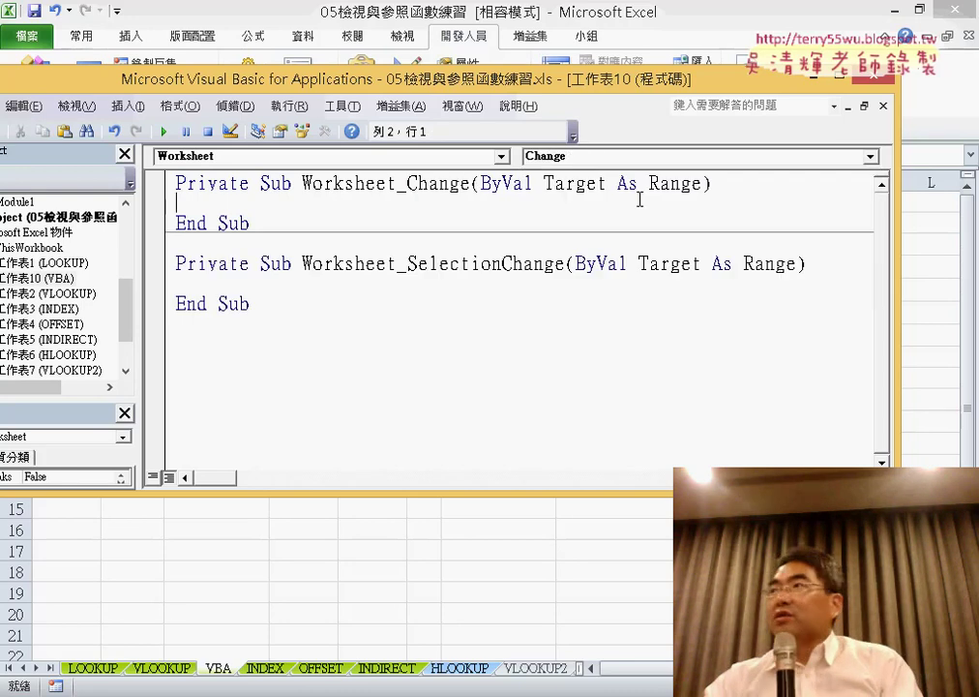
pyautogui.moveTo(277, 323); pyautogui.dragTo(159, 253)
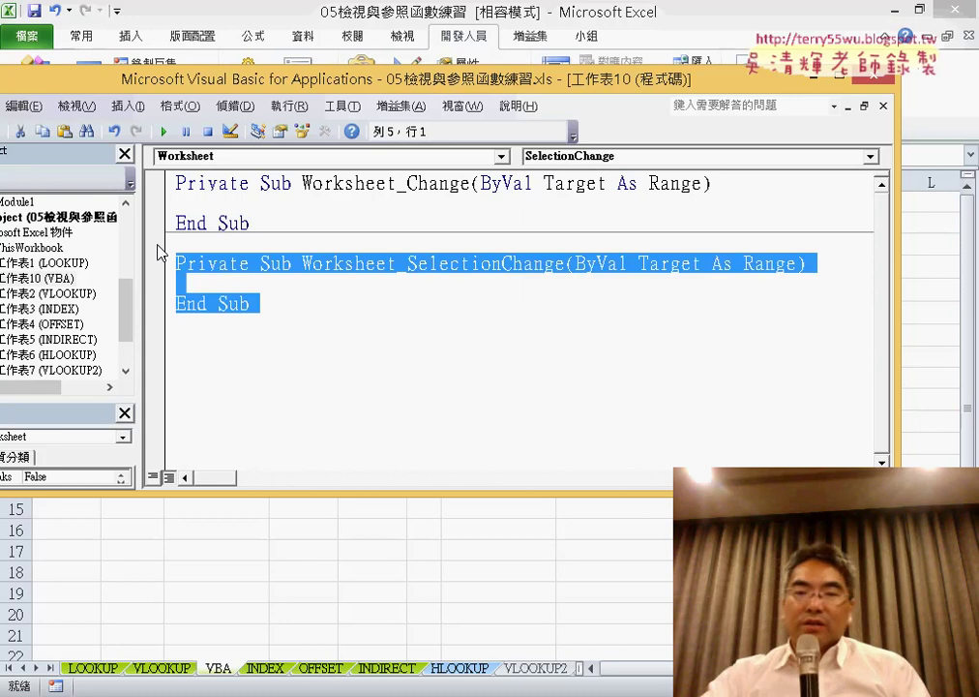
pyautogui.press('Delete')
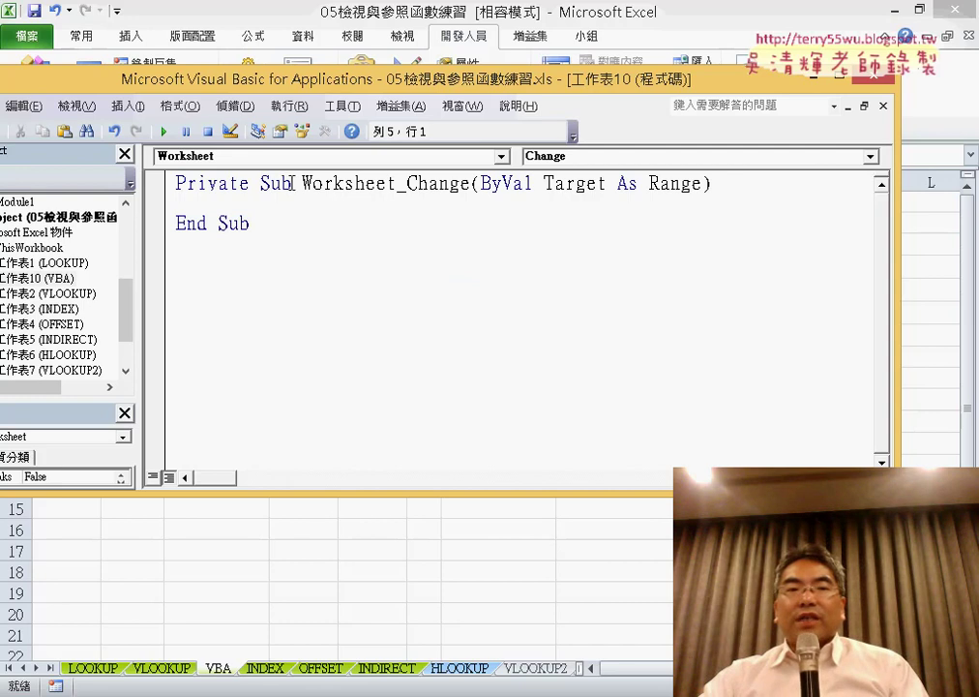
pyautogui.moveTo(292, 183); pyautogui.dragTo(269, 183)
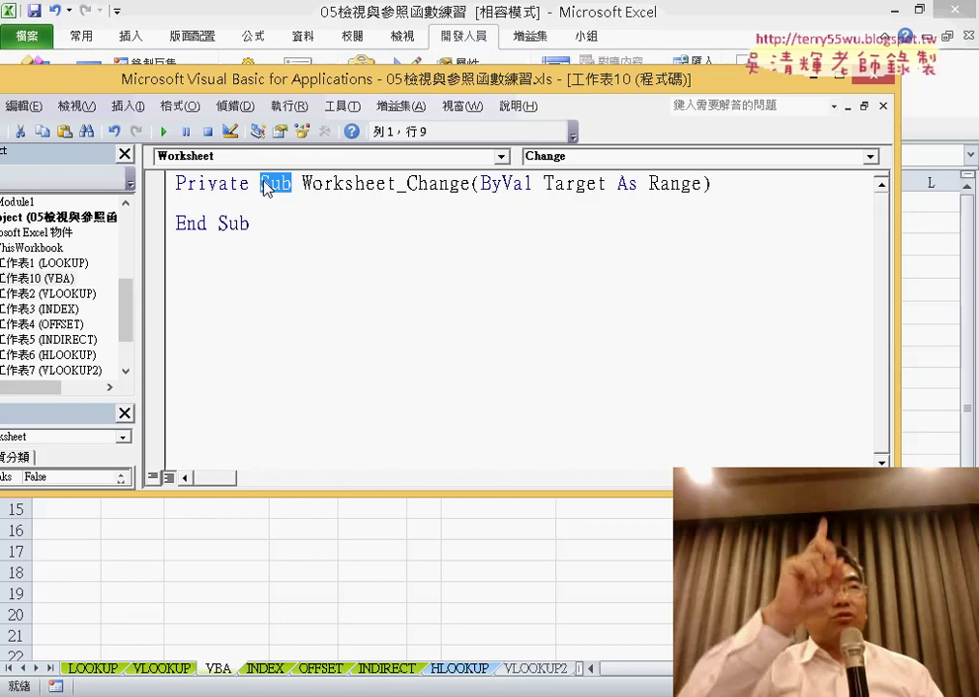
pyautogui.moveTo(425, 78)
pyautogui.mouseDown()
pyautogui.moveTo(481, 321)
pyautogui.moveTo(468, 136)
pyautogui.mouseUp()
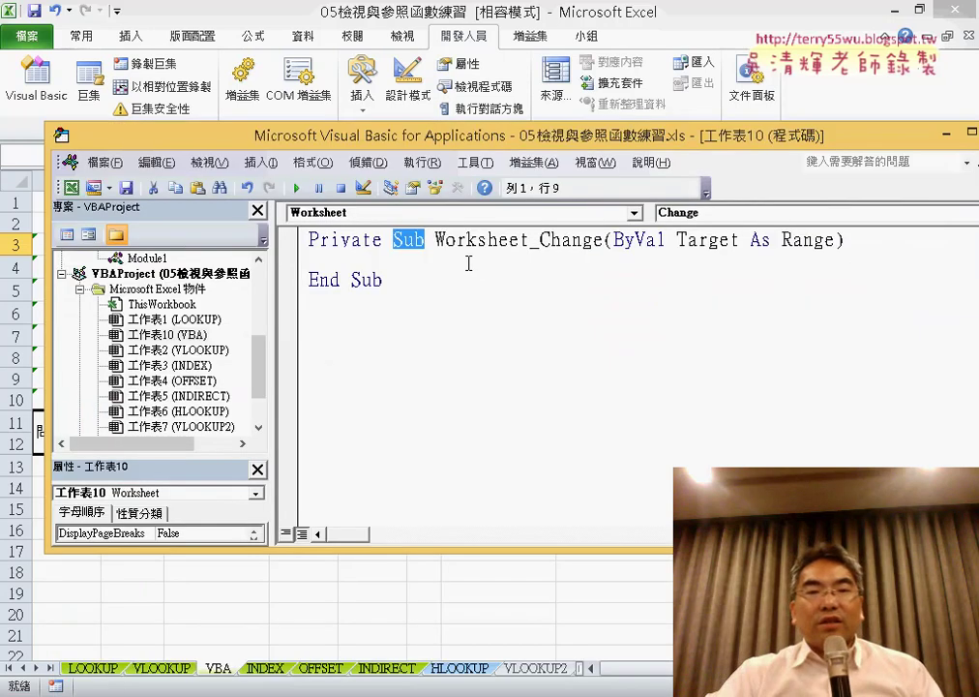
# Step: Write the line If Target.Address = "$H$3" Then inside Worksheet_Change
pyautogui.click(469, 261)
pyautogui.press('Tab')
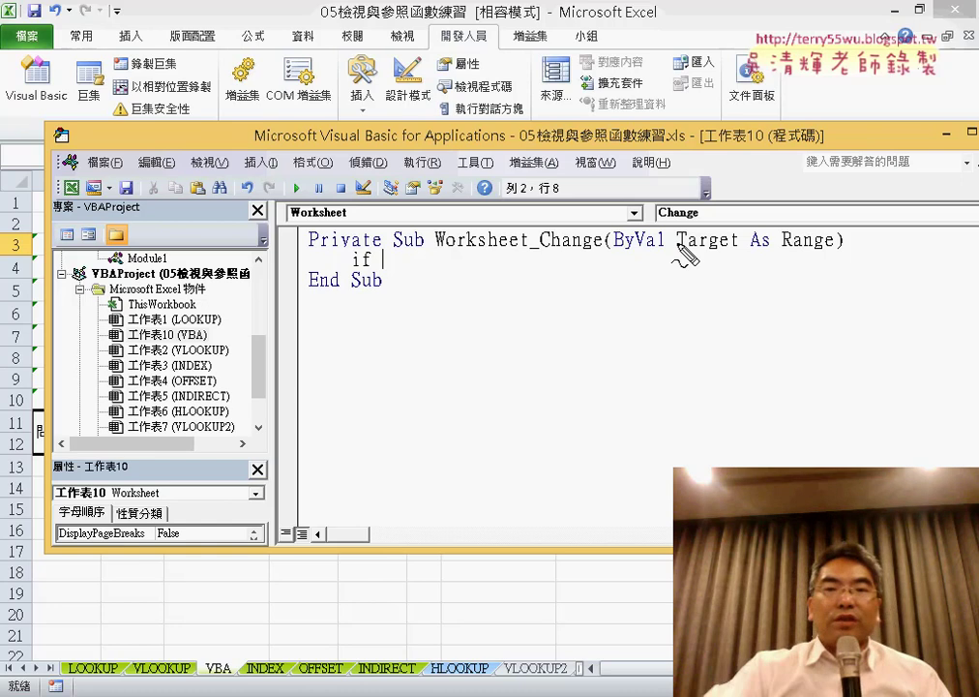
pyautogui.moveTo(682, 253)
pyautogui.mouseDown()
pyautogui.moveTo(733, 254)
pyautogui.moveTo(678, 232)
pyautogui.moveTo(676, 242)
pyautogui.mouseUp()
pyautogui.moveTo(728, 263); pyautogui.dragTo(748, 308)
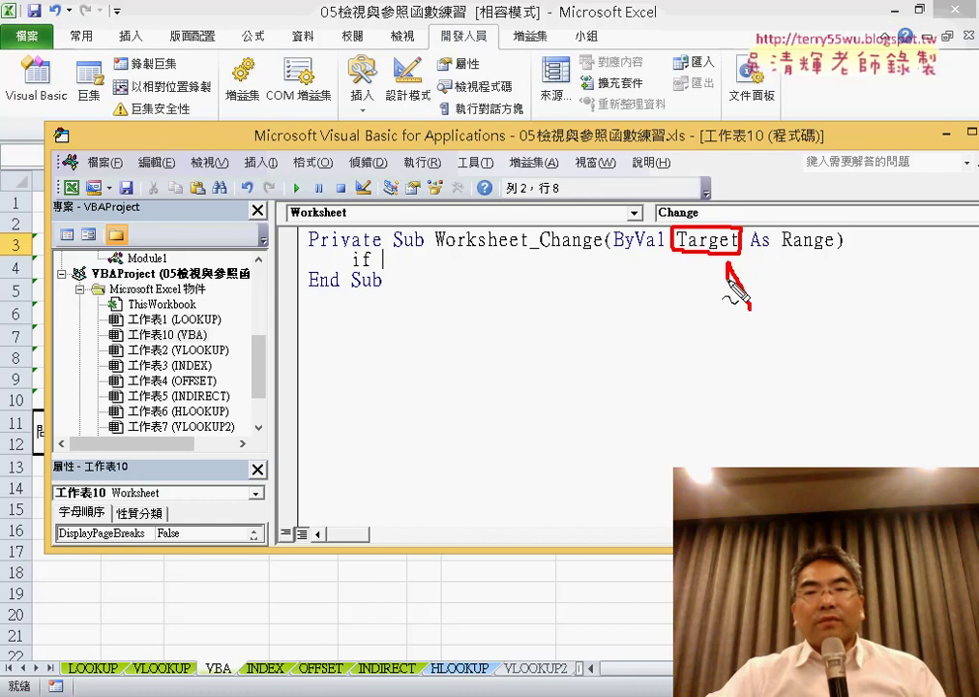
pyautogui.moveTo(728, 262); pyautogui.dragTo(750, 276)
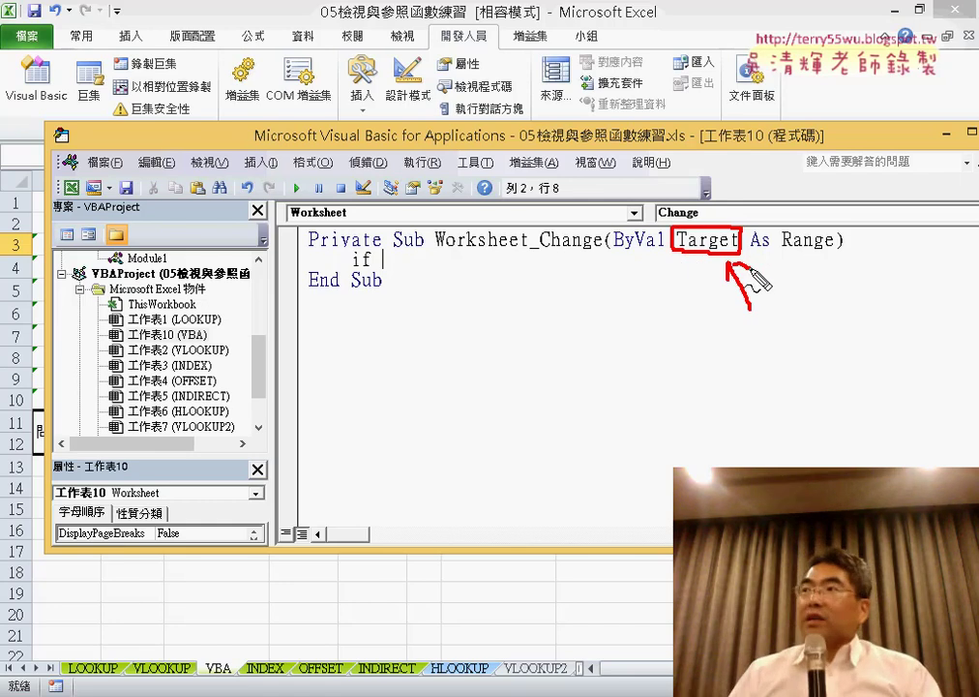
pyautogui.press('Escape')
pyautogui.write('target')
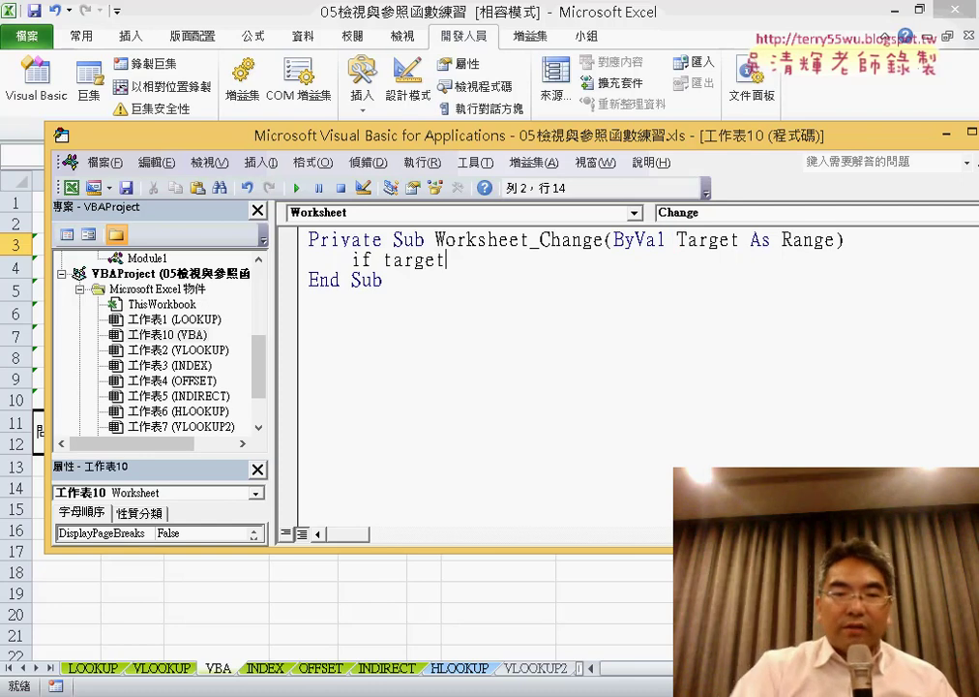
pyautogui.write('.')
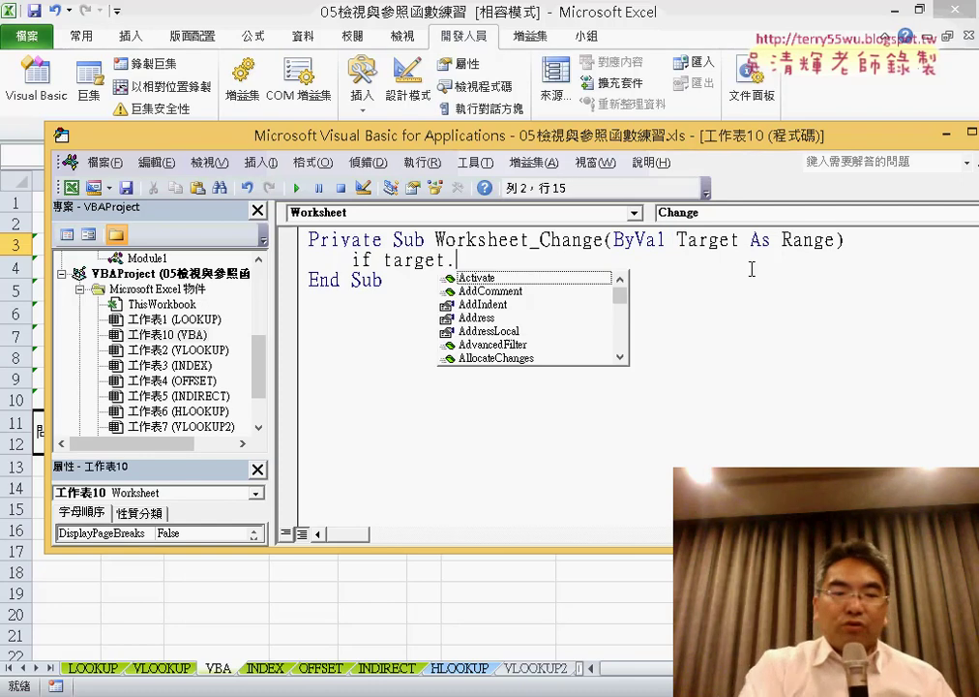
pyautogui.write('a')
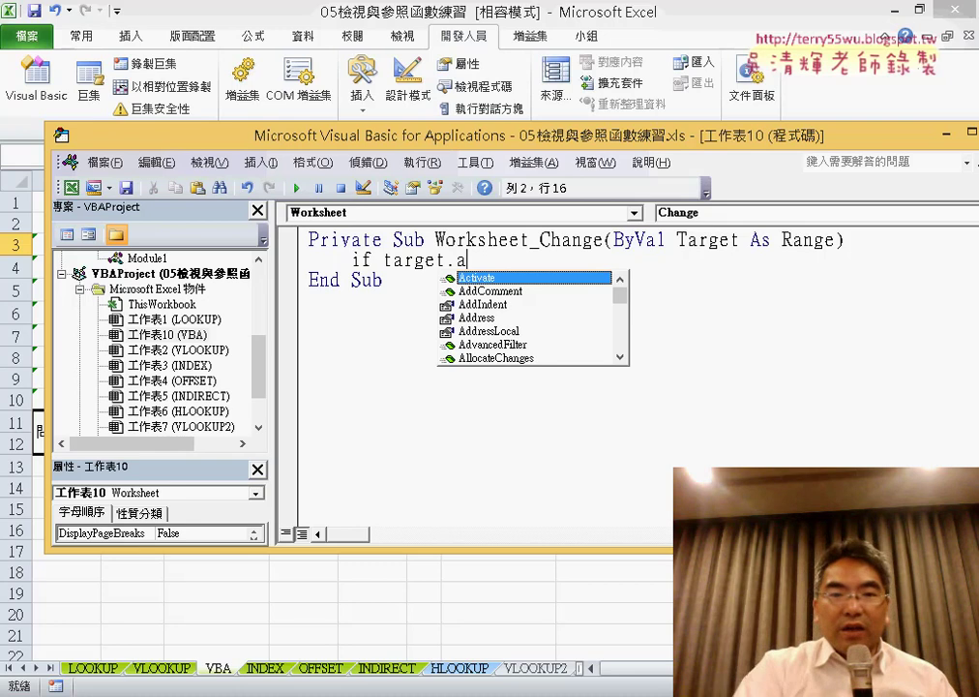
pyautogui.press('Down')
pyautogui.press('Down')
pyautogui.press('Down')
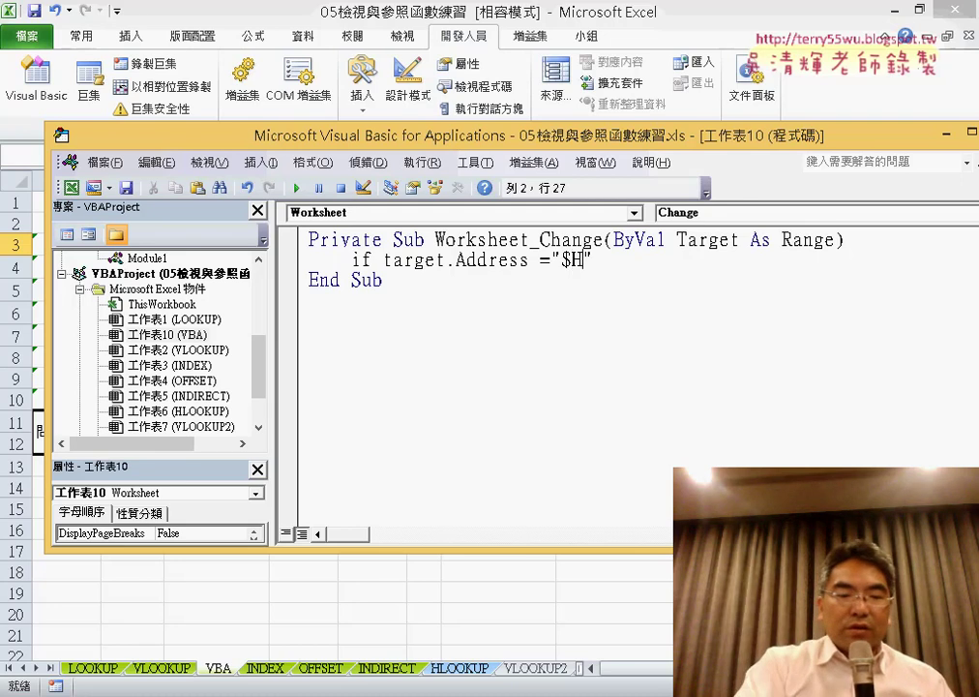
pyautogui.write('$')
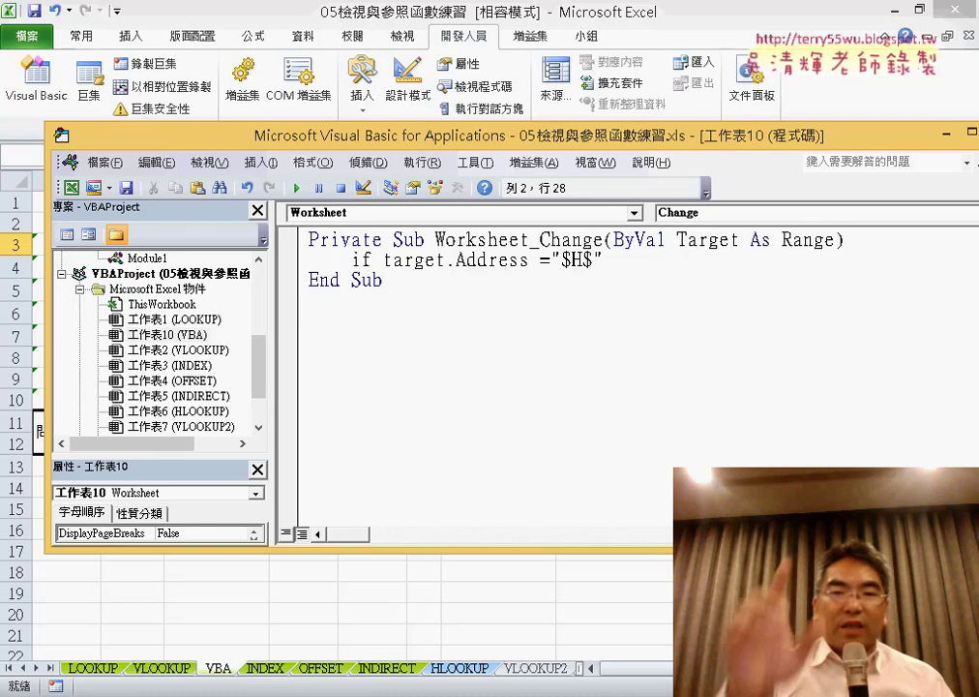
pyautogui.write('3')
pyautogui.press('End')
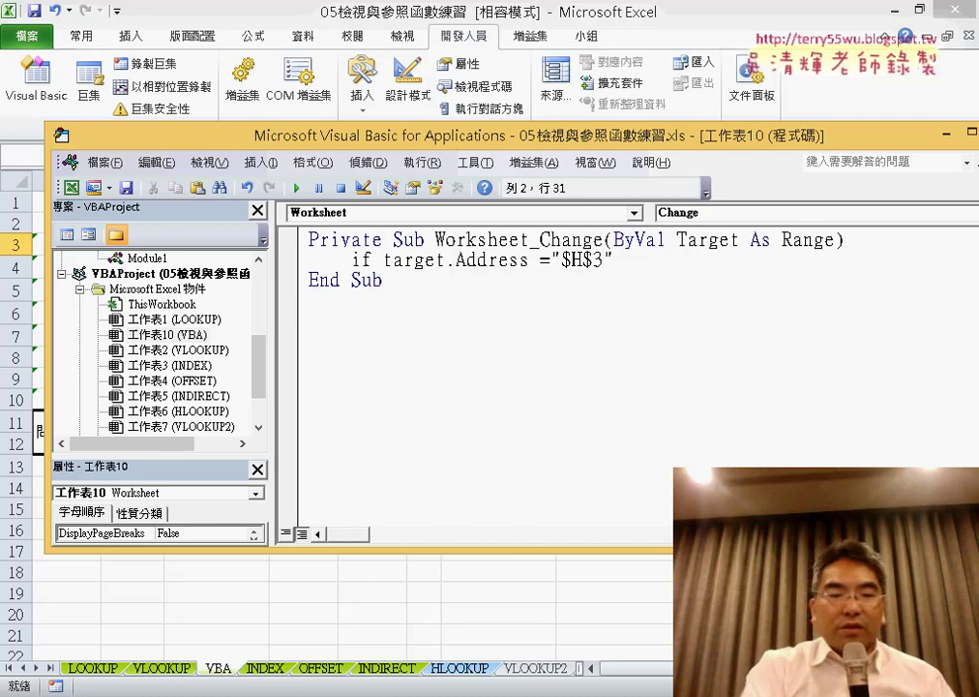
pyautogui.write('then')
pyautogui.press('Return')
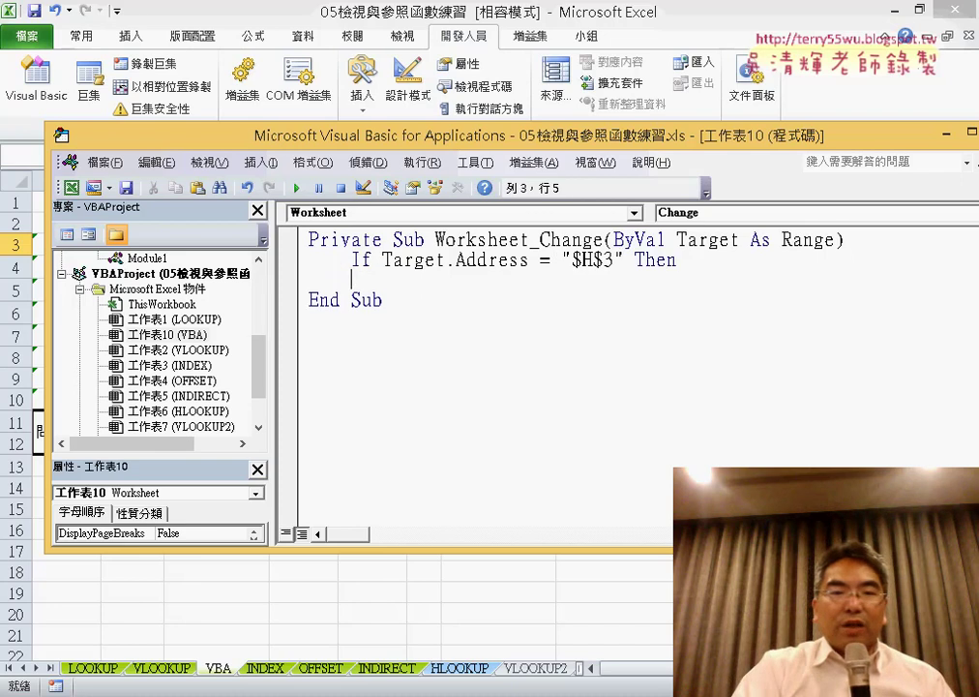
# Step: Close the block with End If and indent the blank line inside it
pyautogui.press('Return')
pyautogui.write('end if')
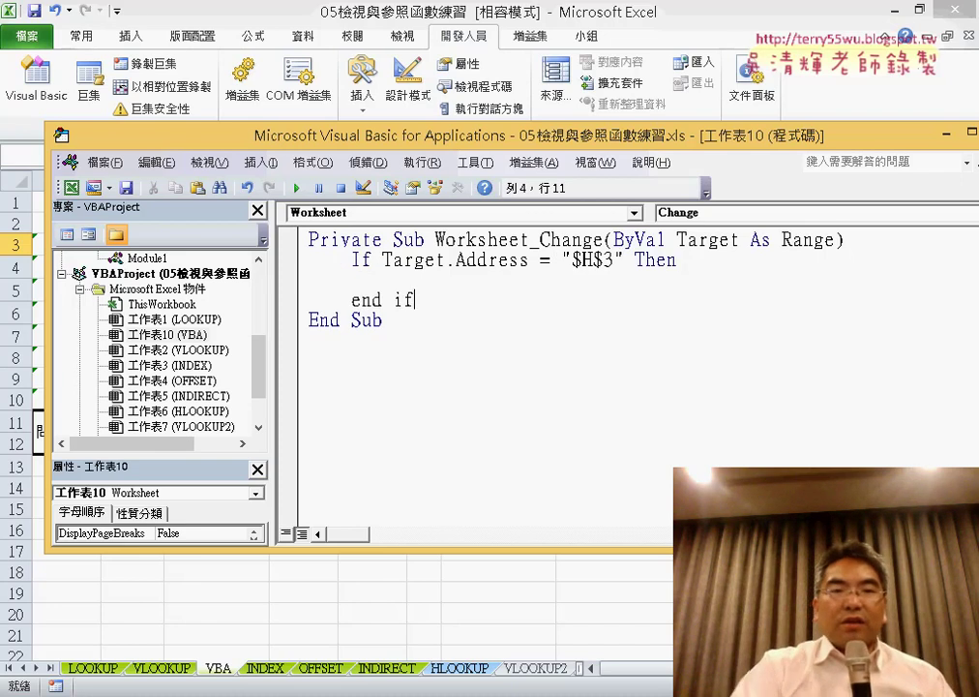
pyautogui.click(352, 279)
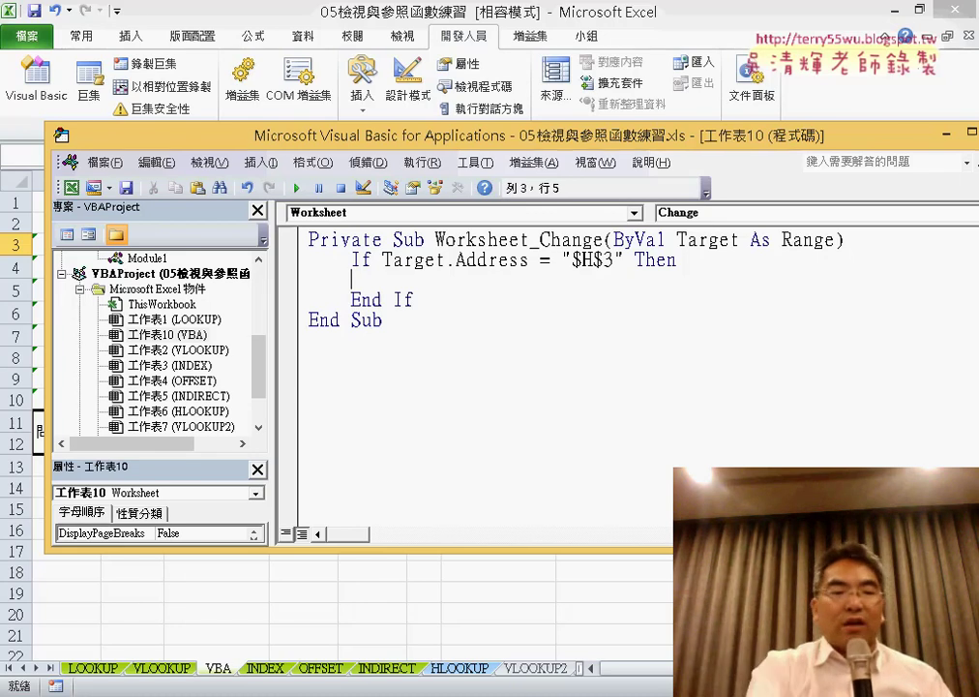
pyautogui.press('Tab')
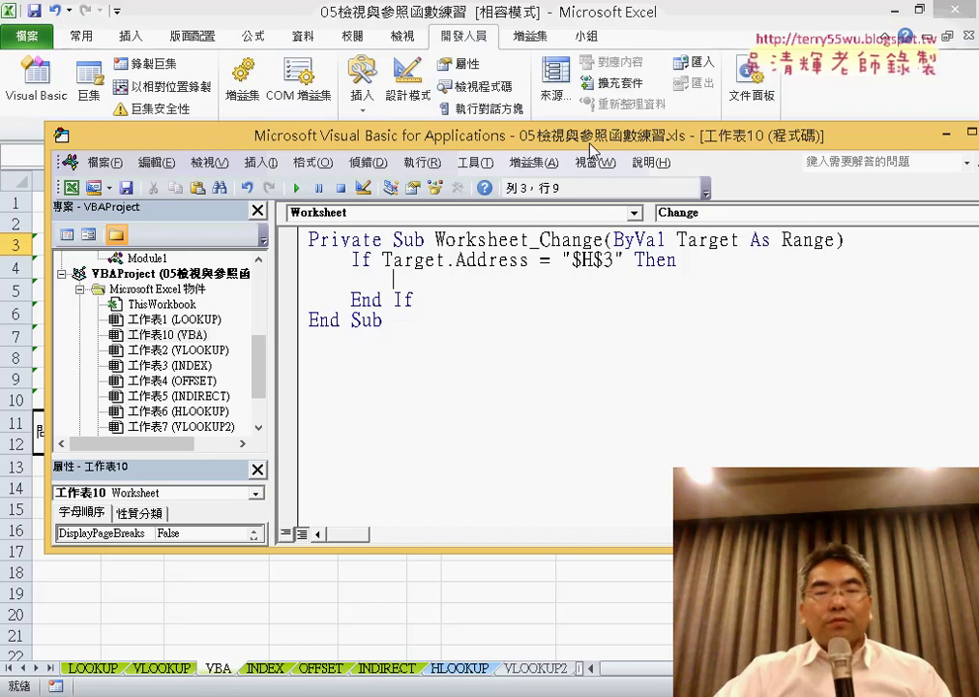
# Step: View Module1's code to confirm the macro is named 查詢
pyautogui.moveTo(465, 135); pyautogui.dragTo(290, 147)
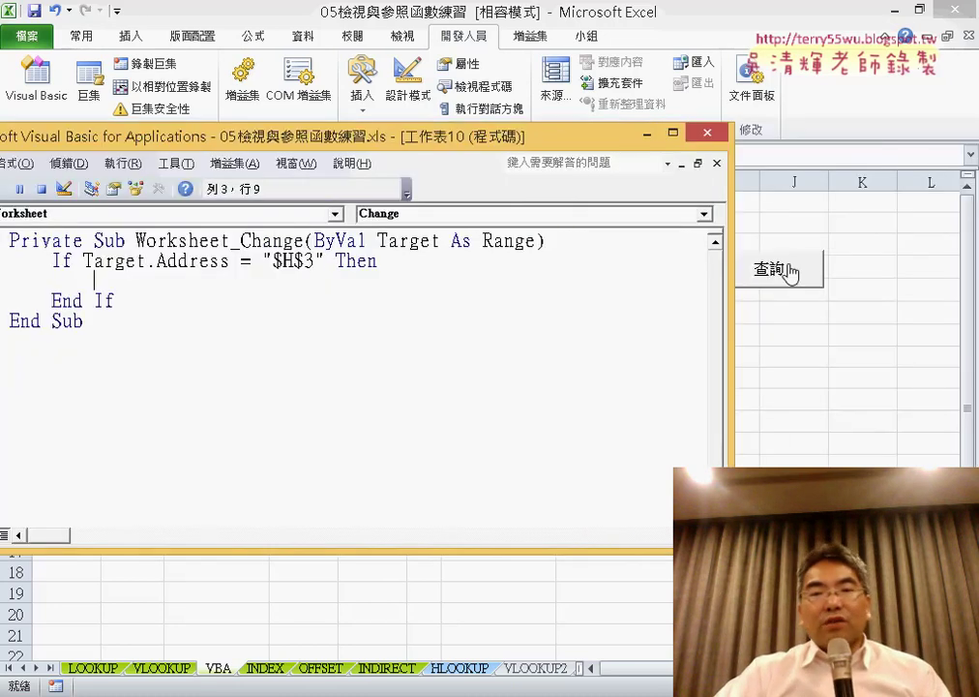
pyautogui.moveTo(498, 147); pyautogui.dragTo(774, 145)
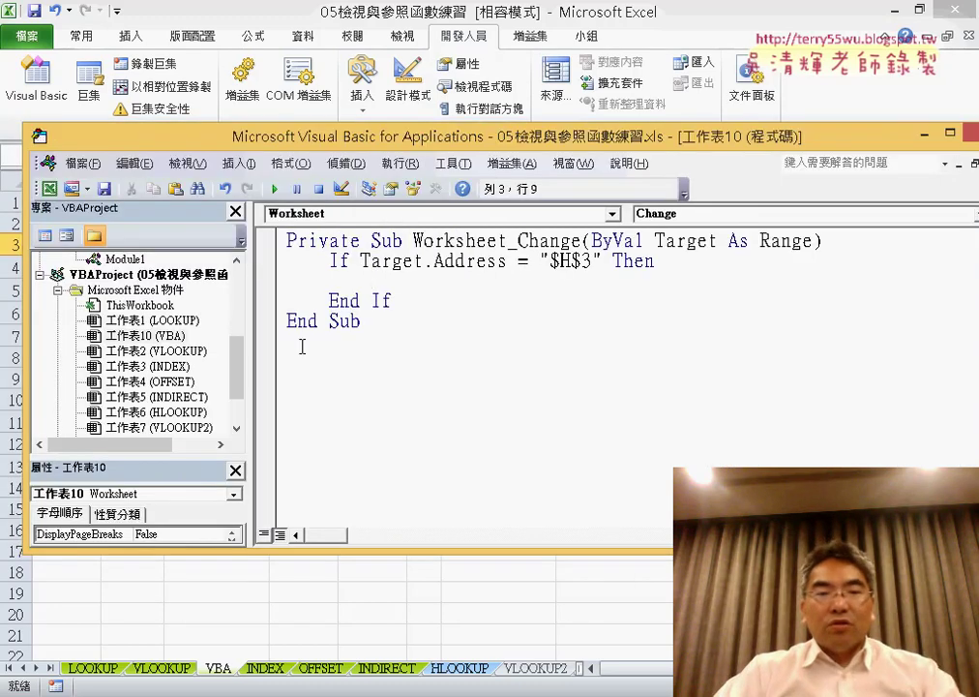
pyautogui.moveTo(242, 375); pyautogui.dragTo(241, 397)
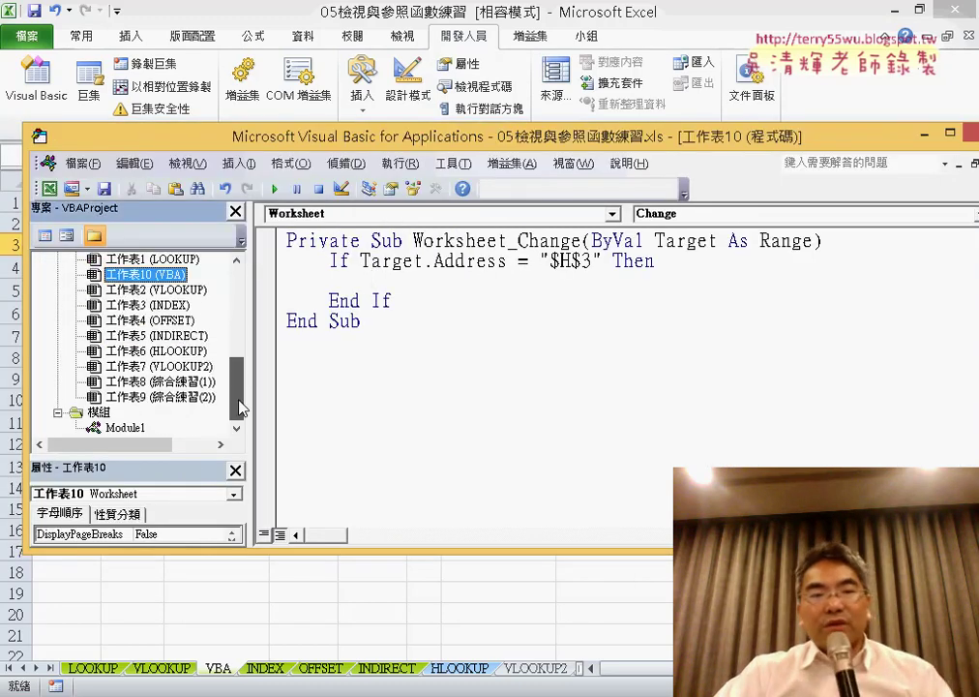
pyautogui.doubleClick(119, 429)
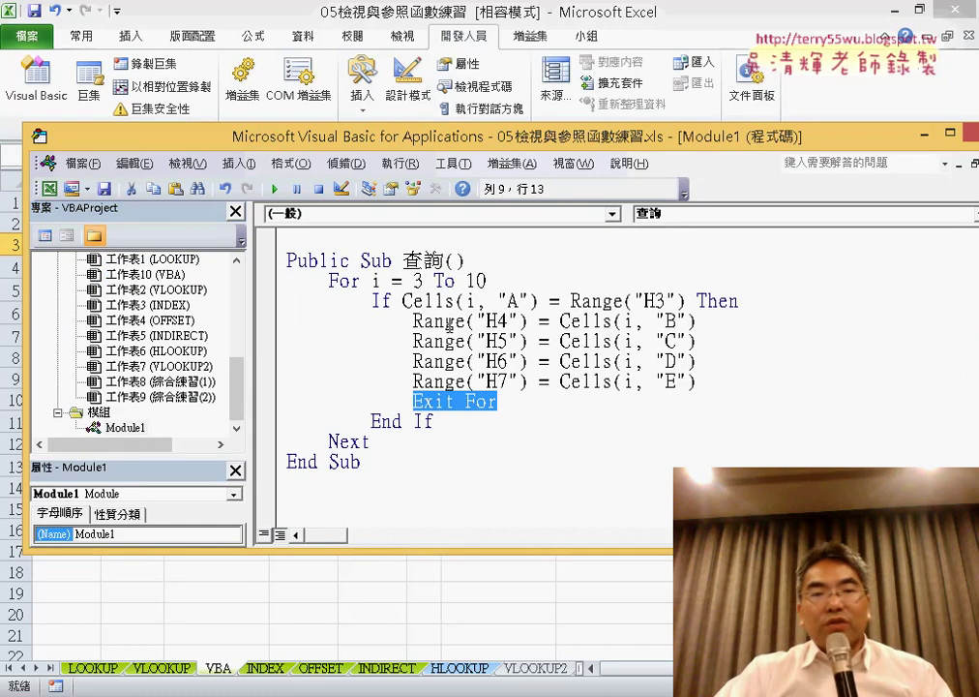
# Step: Add Call 查詢 inside the If block of the 工作表10 (VBA) Worksheet_Change code
pyautogui.moveTo(236, 385); pyautogui.dragTo(248, 320)
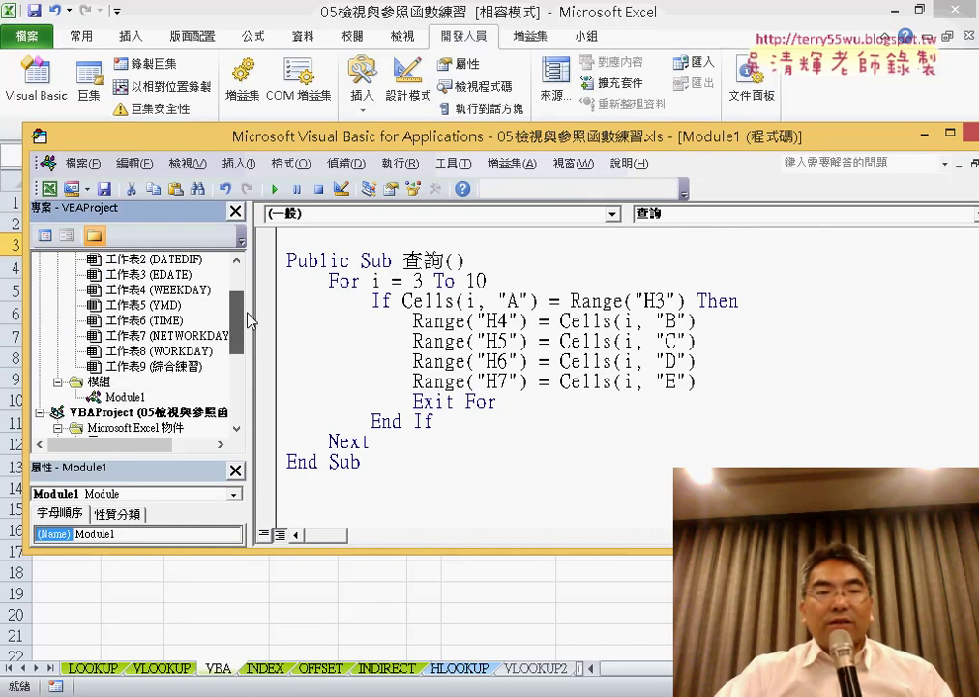
pyautogui.scroll(-2, 195, 266)
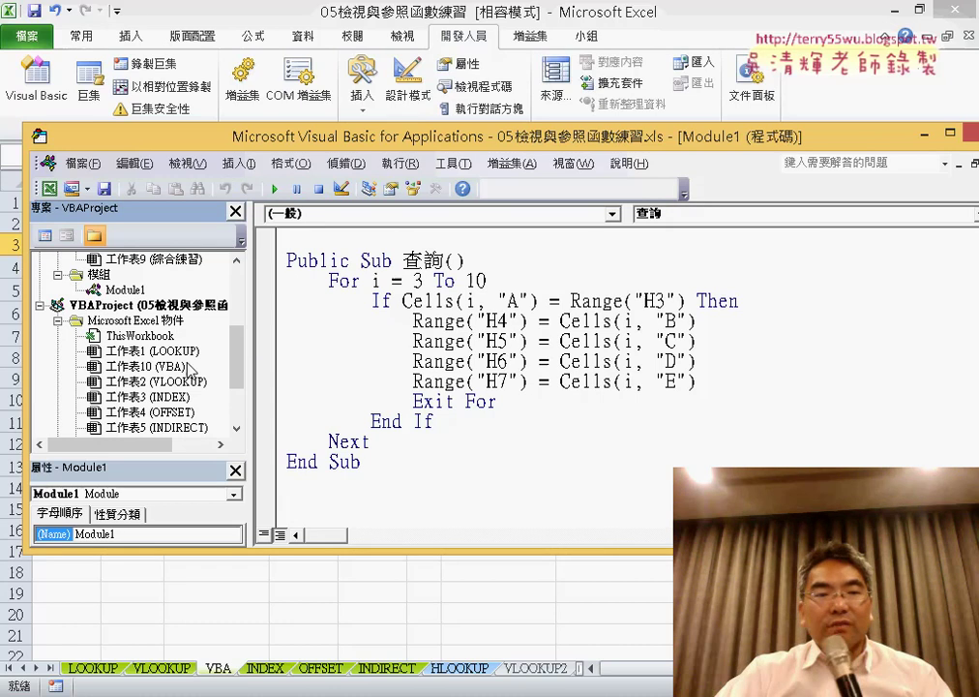
pyautogui.doubleClick(145, 366)
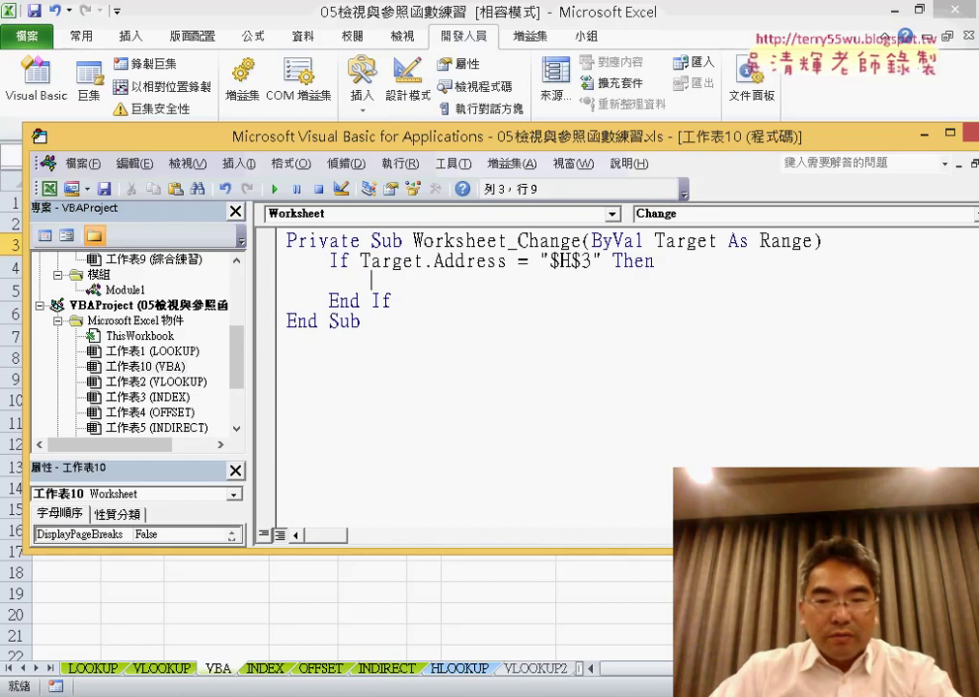
pyautogui.write('cal')
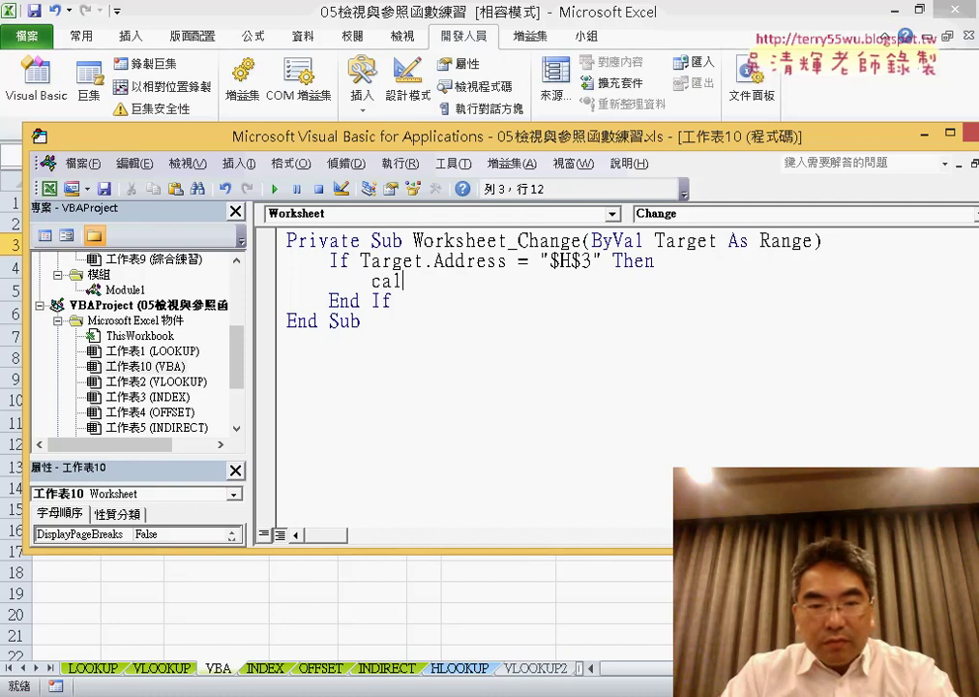
pyautogui.write('l')
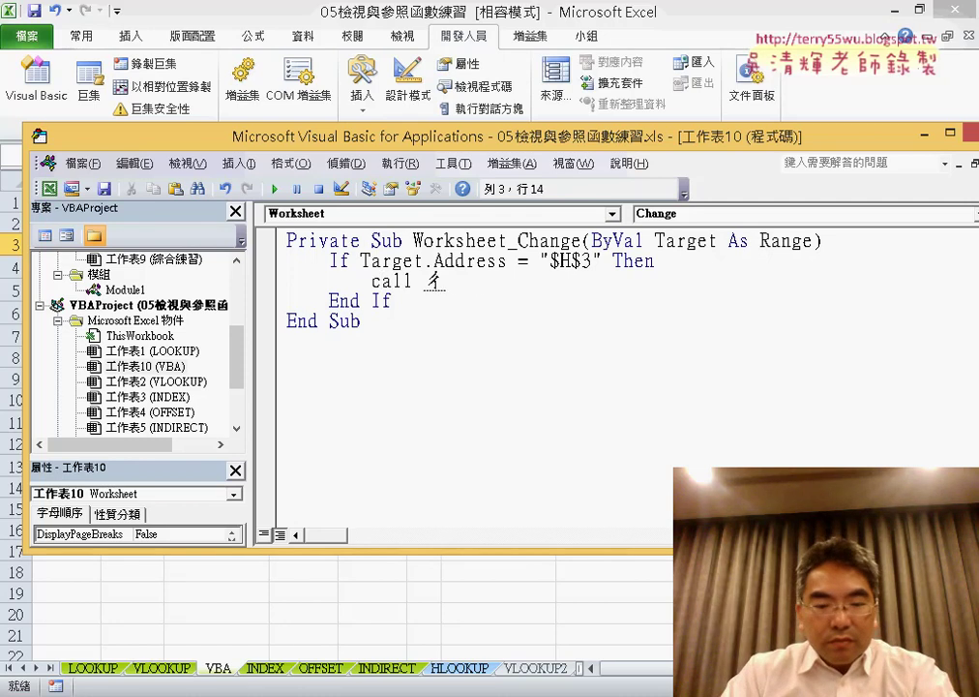
pyautogui.write('查詢')
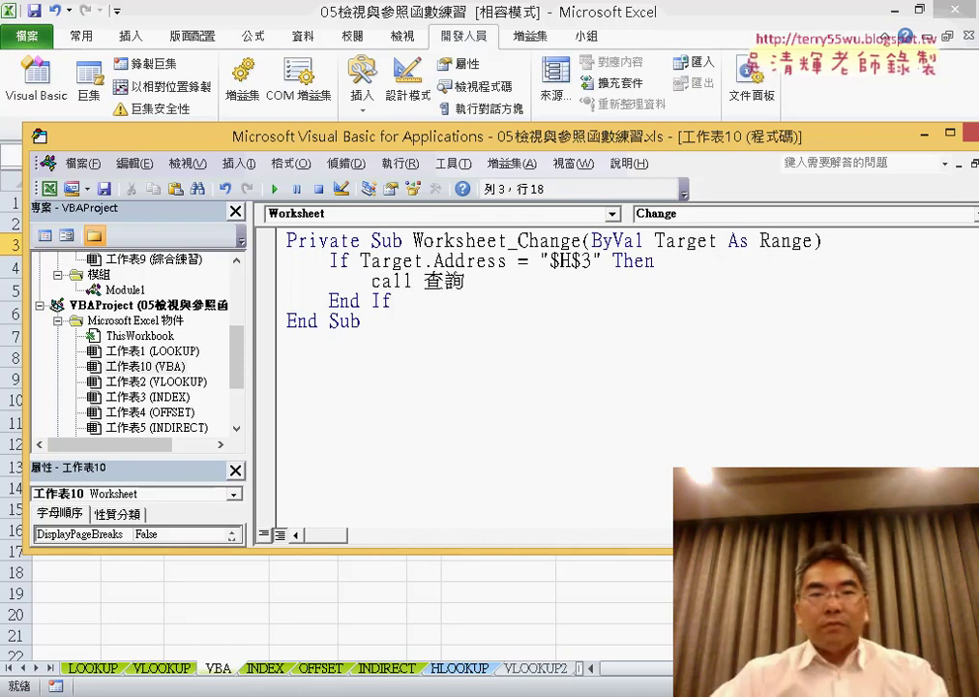
pyautogui.hotkey('shift', 'Left')
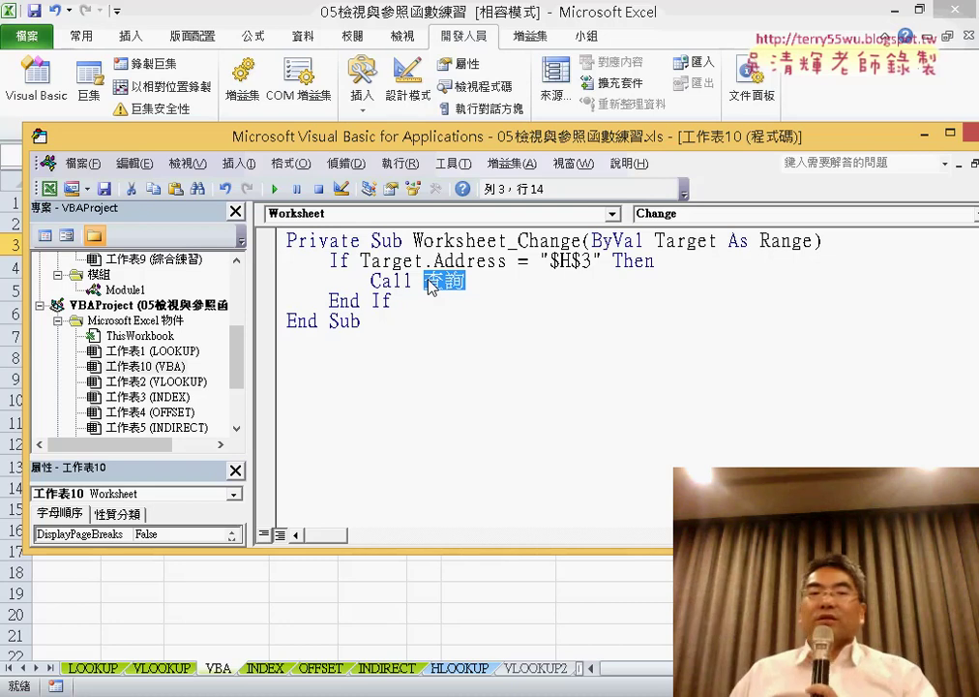
# Step: Set a breakpoint on the If Target.Address line and cut the 查詢 button off the sheet
pyautogui.click(267, 260)
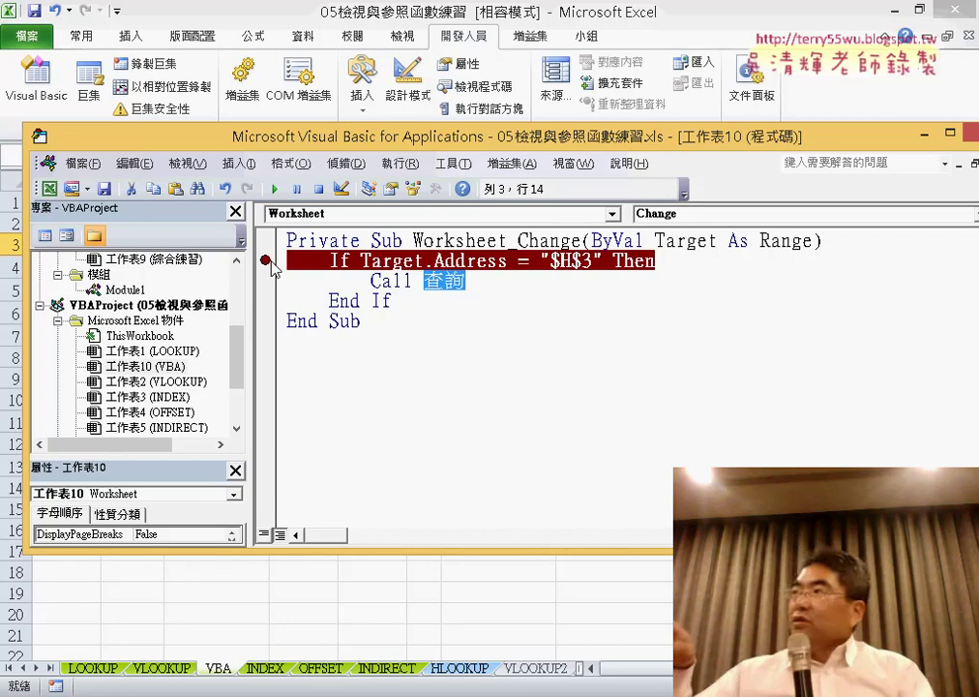
pyautogui.click(394, 280)
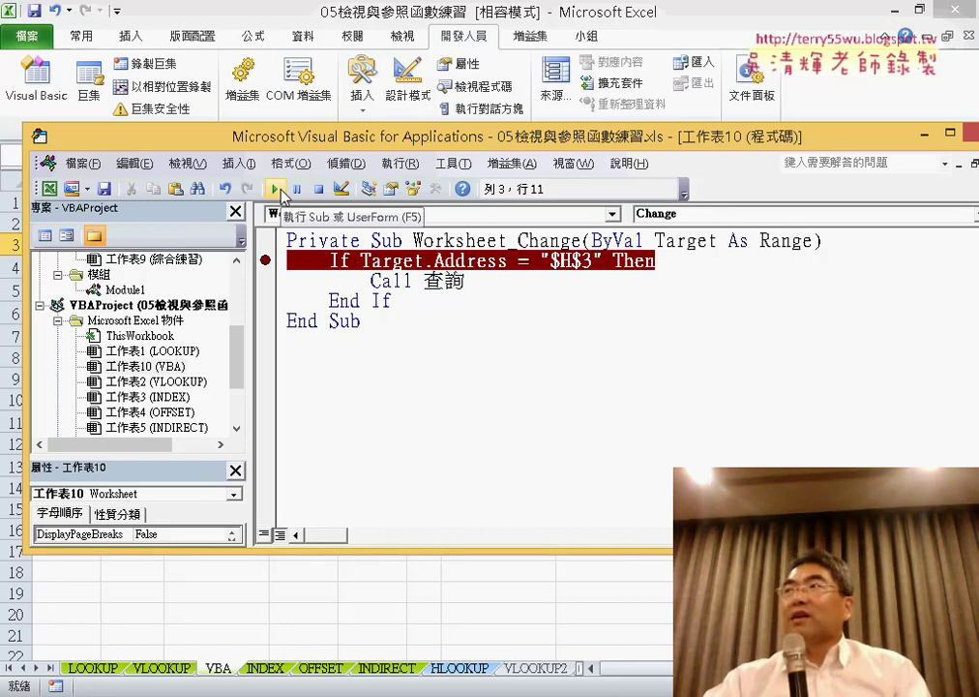
pyautogui.click(564, 8)
pyautogui.click(817, 428)
pyautogui.rightClick(779, 283)
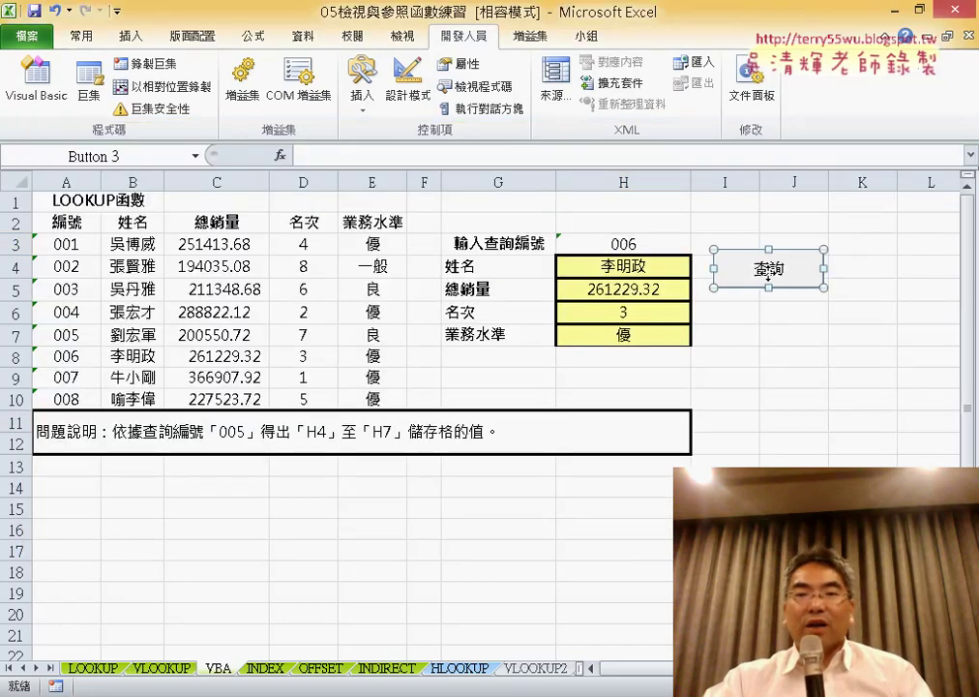
pyautogui.click(789, 345)
pyautogui.click(764, 316)
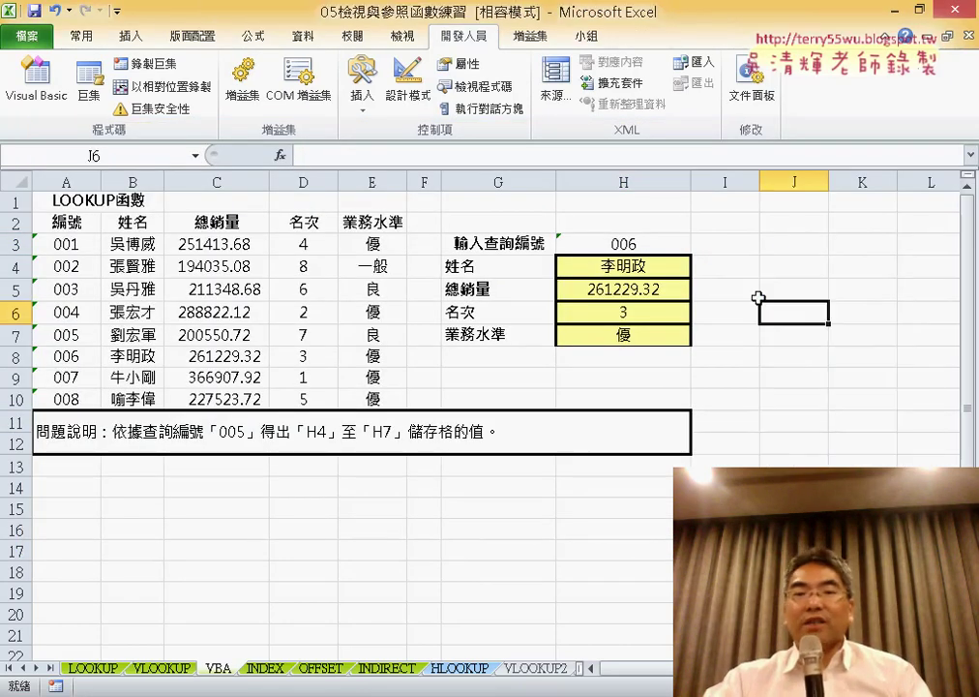
# Step: Choose ID 001 in H3 to trigger the change code
pyautogui.click(641, 245)
pyautogui.click(699, 246)
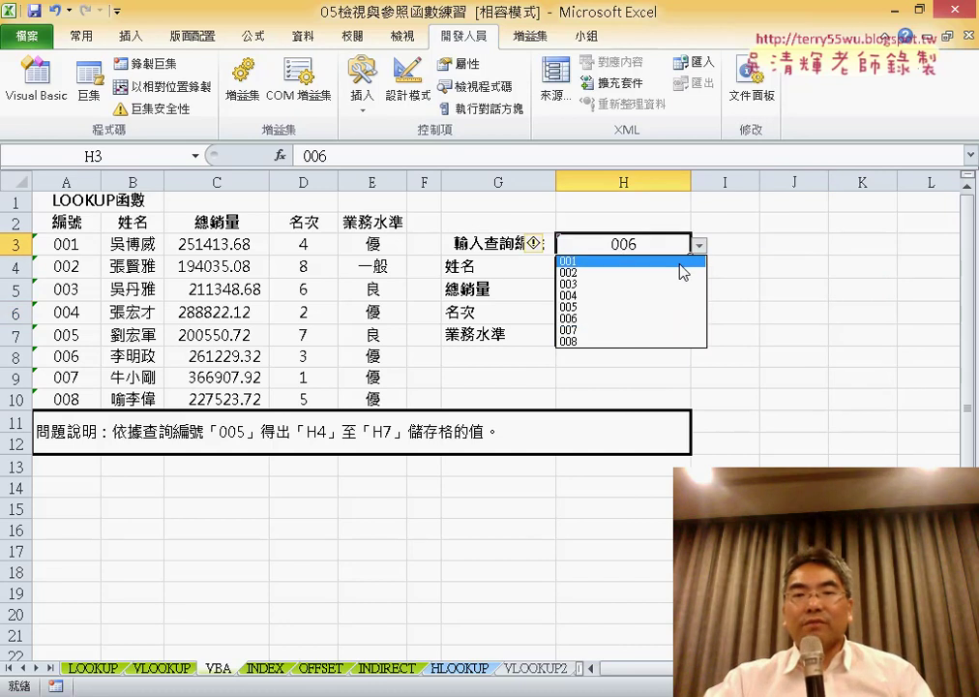
pyautogui.click(678, 261)
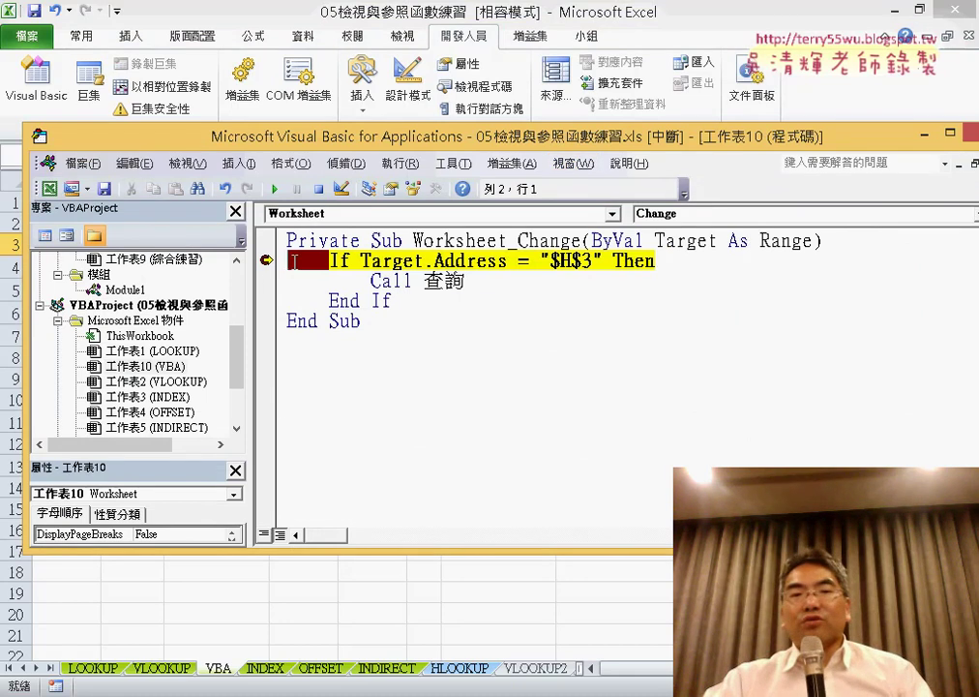
# Step: Step into the 查詢 call, clear the If-line breakpoint, and let the code run to the end
pyautogui.moveTo(455, 261)
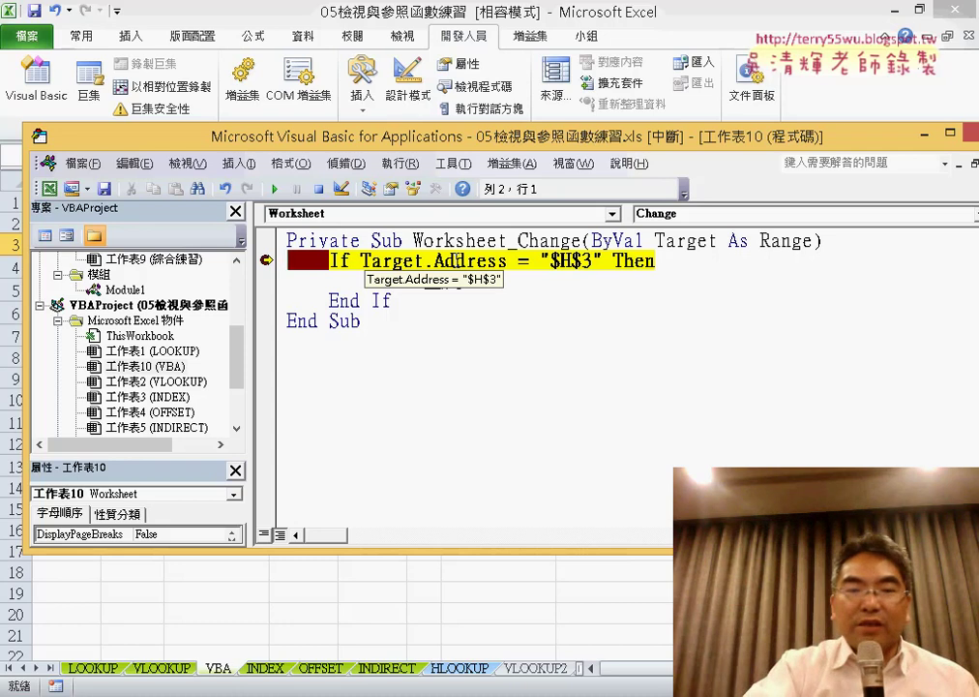
pyautogui.press('F8')
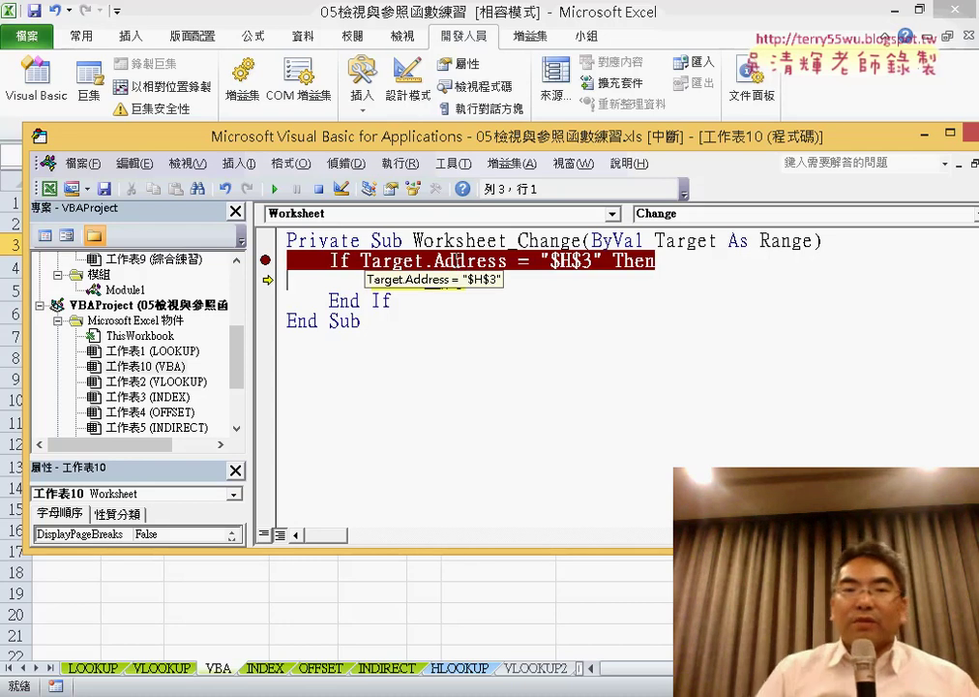
pyautogui.press('F8')
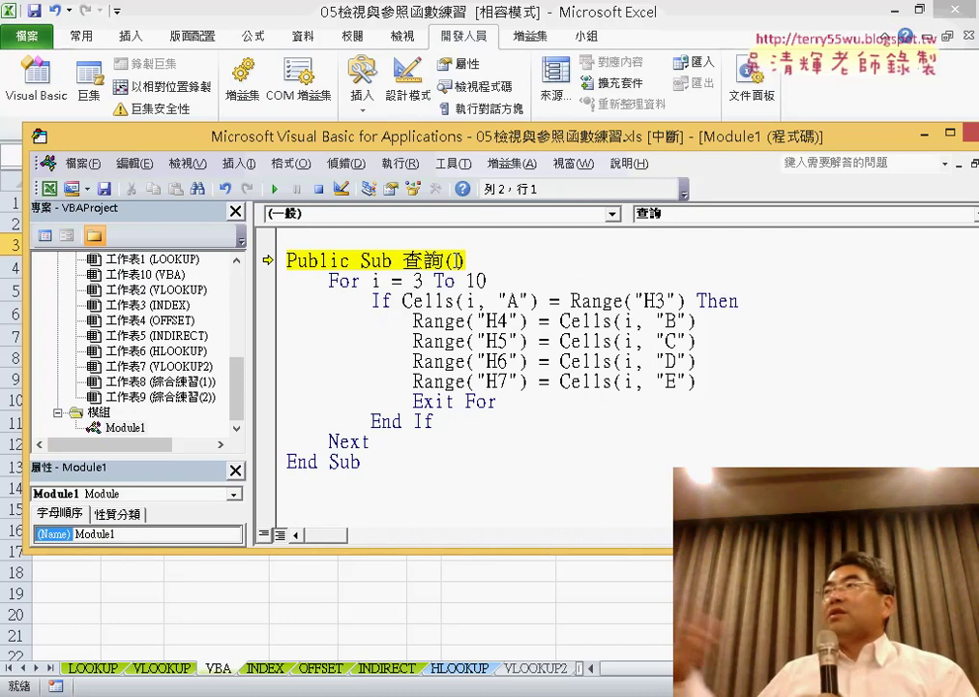
pyautogui.click(274, 192)
pyautogui.click(263, 260)
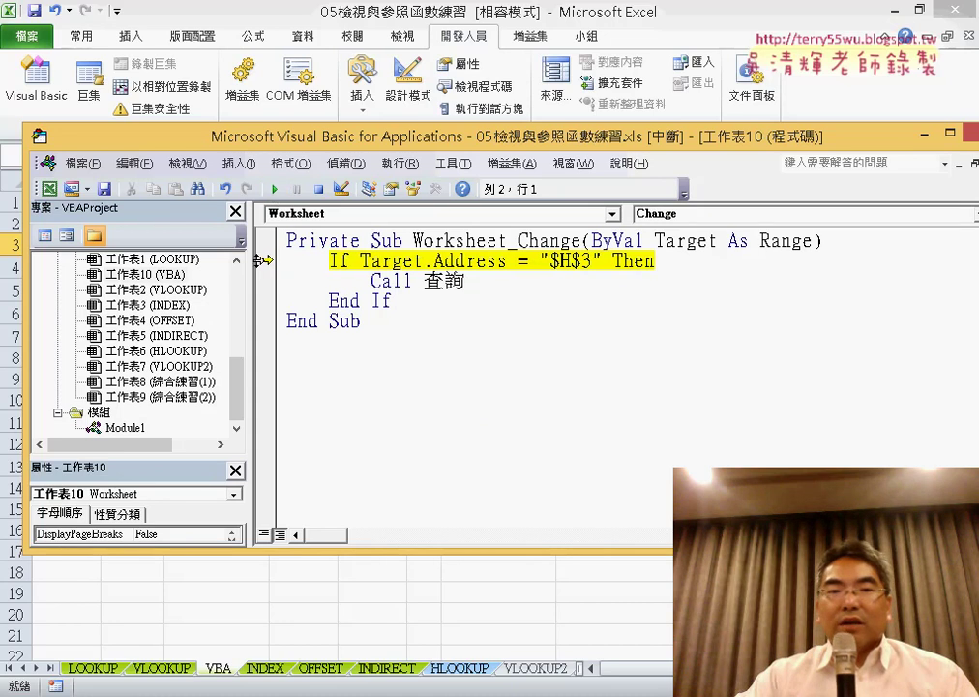
pyautogui.press('F5')
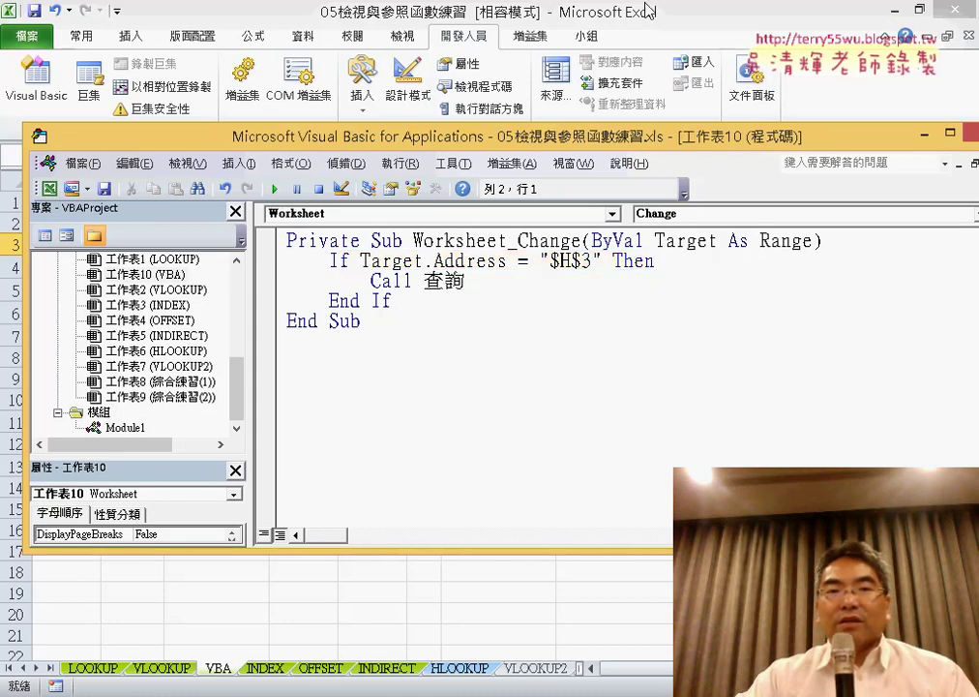
# Step: Pick IDs 004, 002, 007 and 008 in H3; 008 fills sales 227523.72, rank 5, level 優
pyautogui.click(650, 10)
pyautogui.click(698, 245)
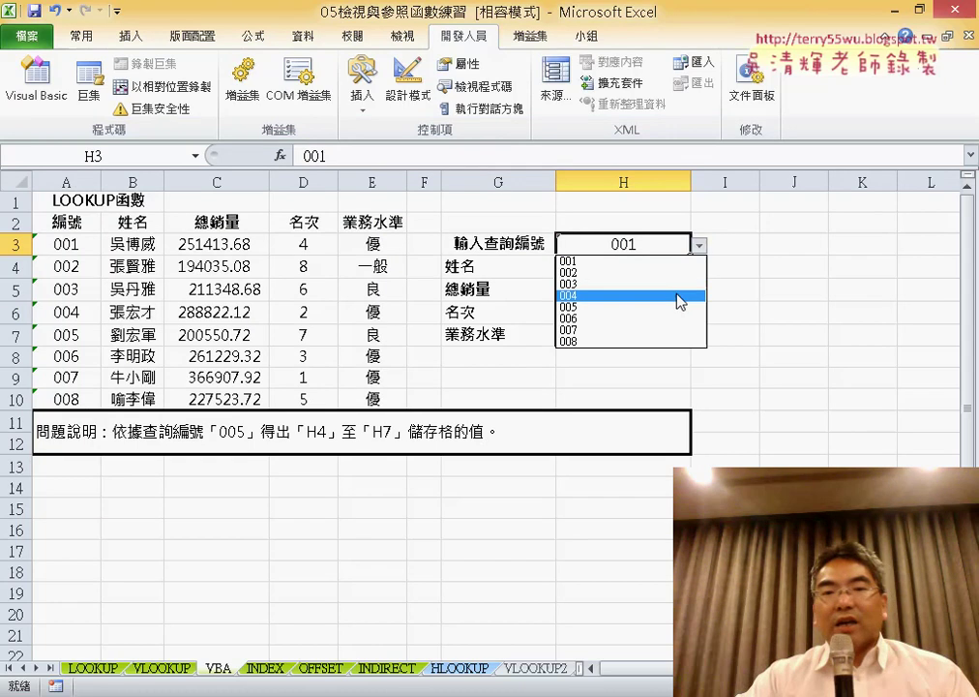
pyautogui.click(677, 292)
pyautogui.click(707, 244)
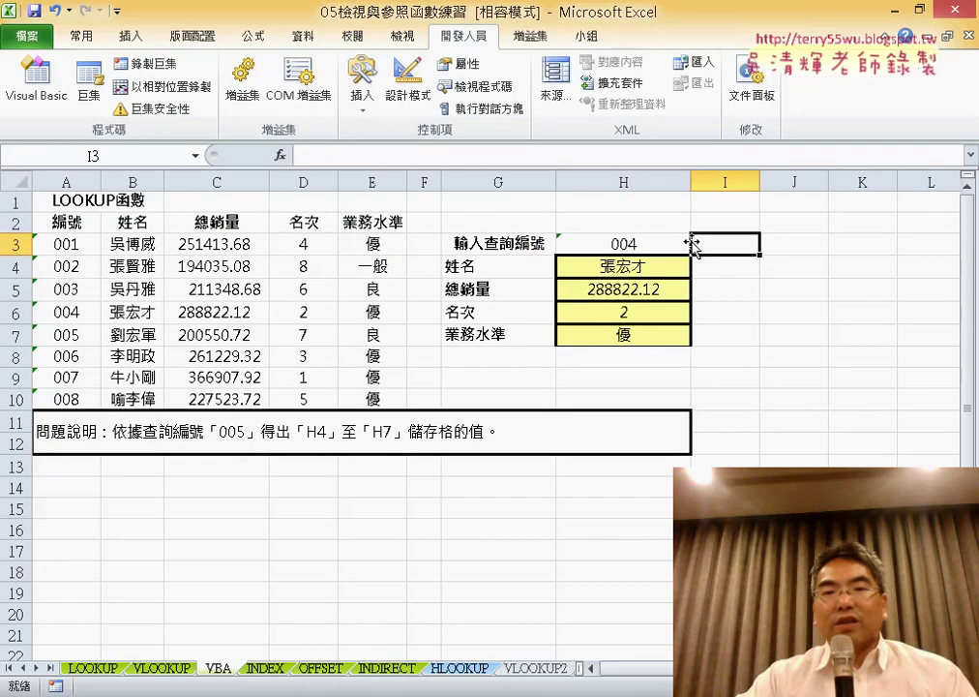
pyautogui.click(657, 245)
pyautogui.click(699, 246)
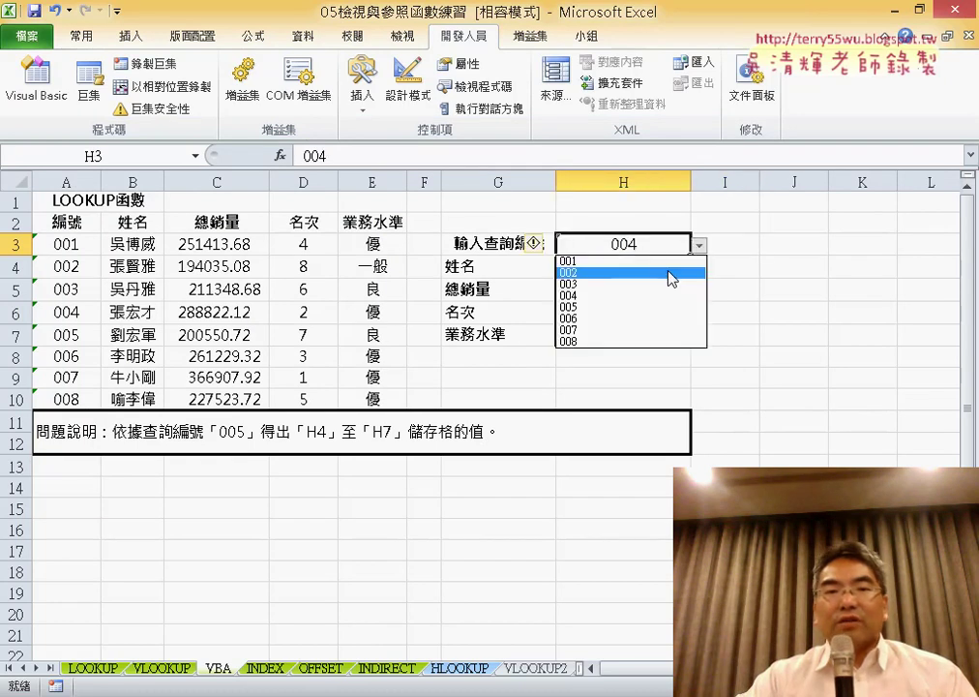
pyautogui.click(671, 274)
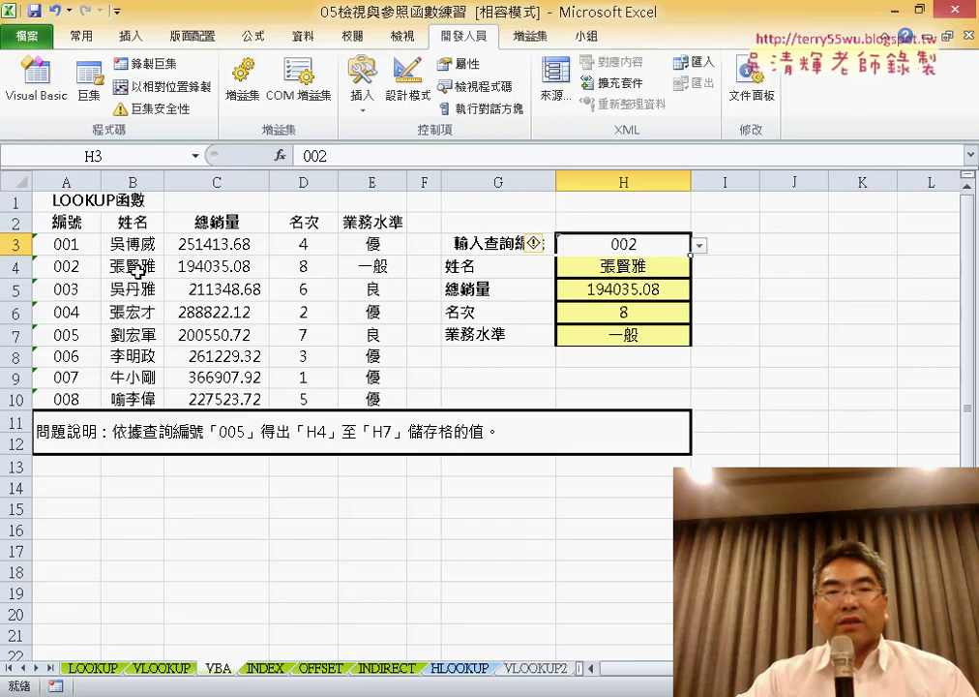
pyautogui.click(699, 245)
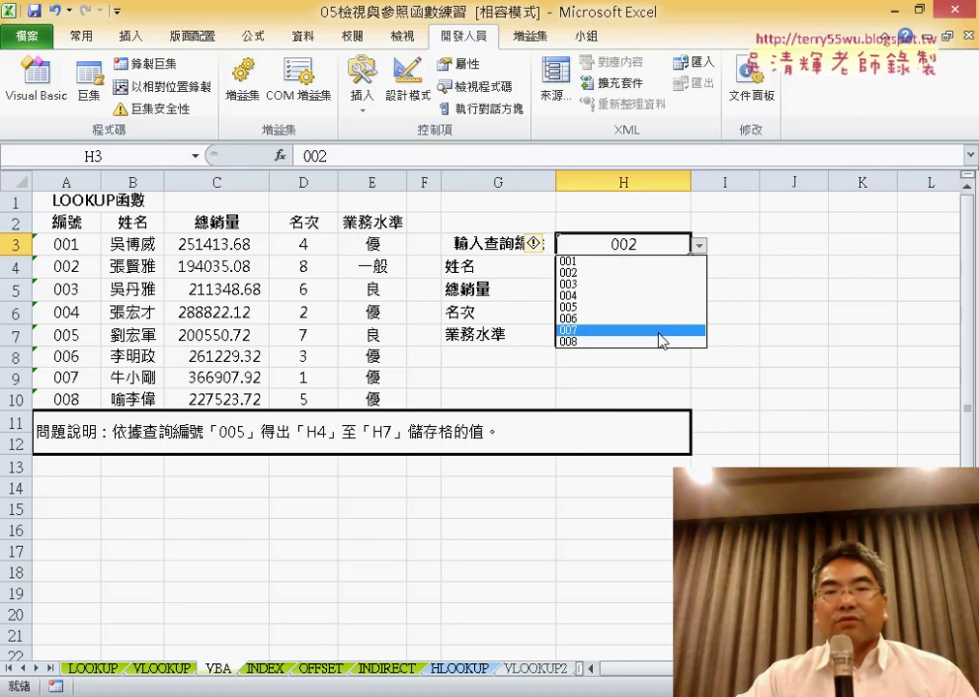
pyautogui.click(639, 330)
pyautogui.click(698, 247)
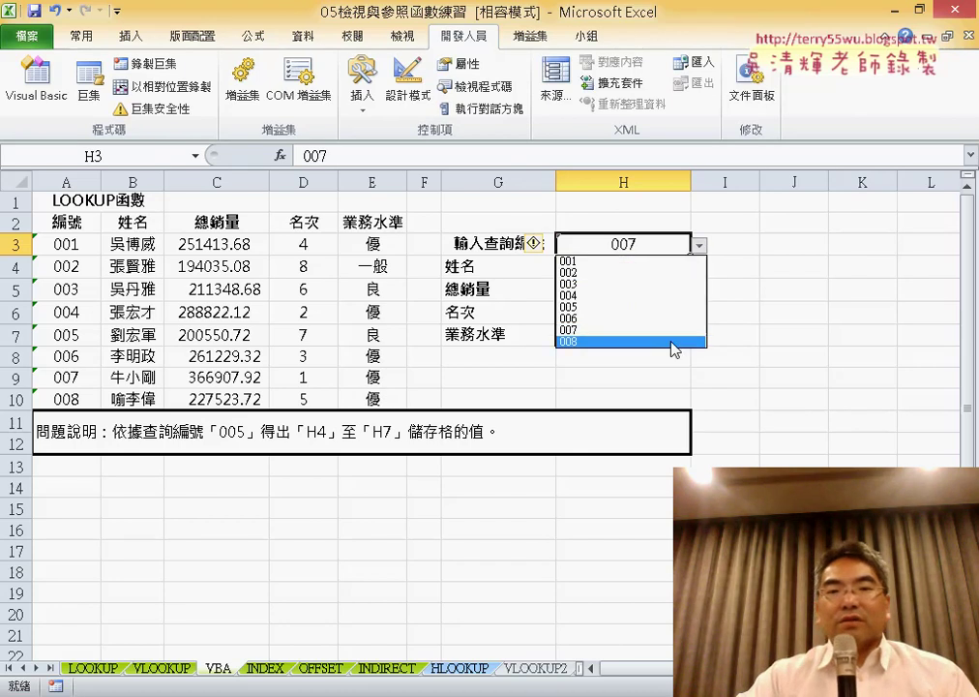
pyautogui.click(667, 341)
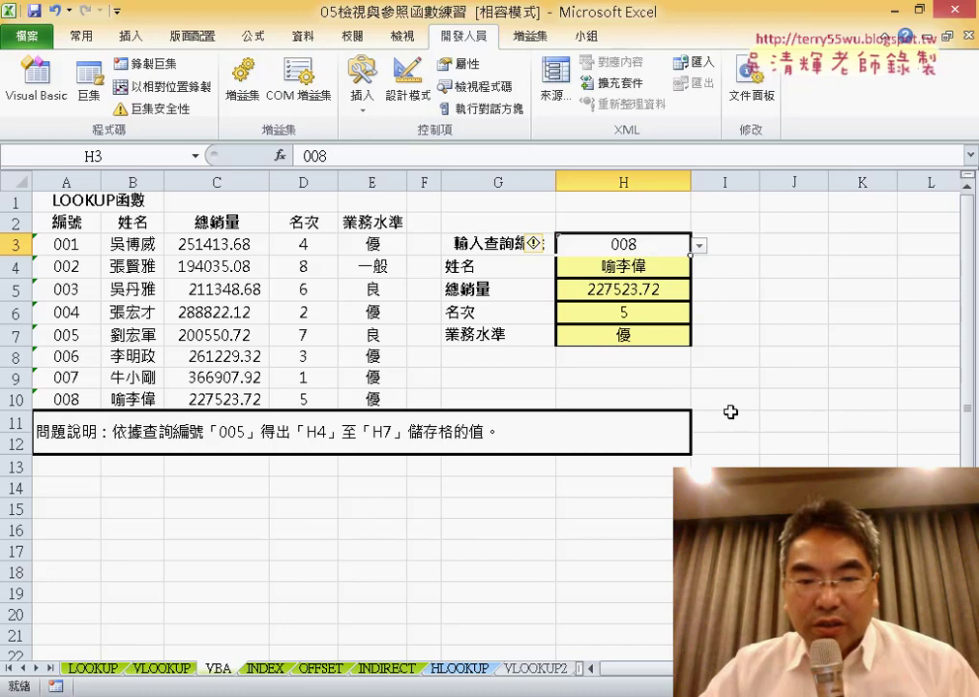
# Step: Minimize Excel and open the 股票配股稅率統計表 exercise workbook from File Explorer
pyautogui.click(893, 10)
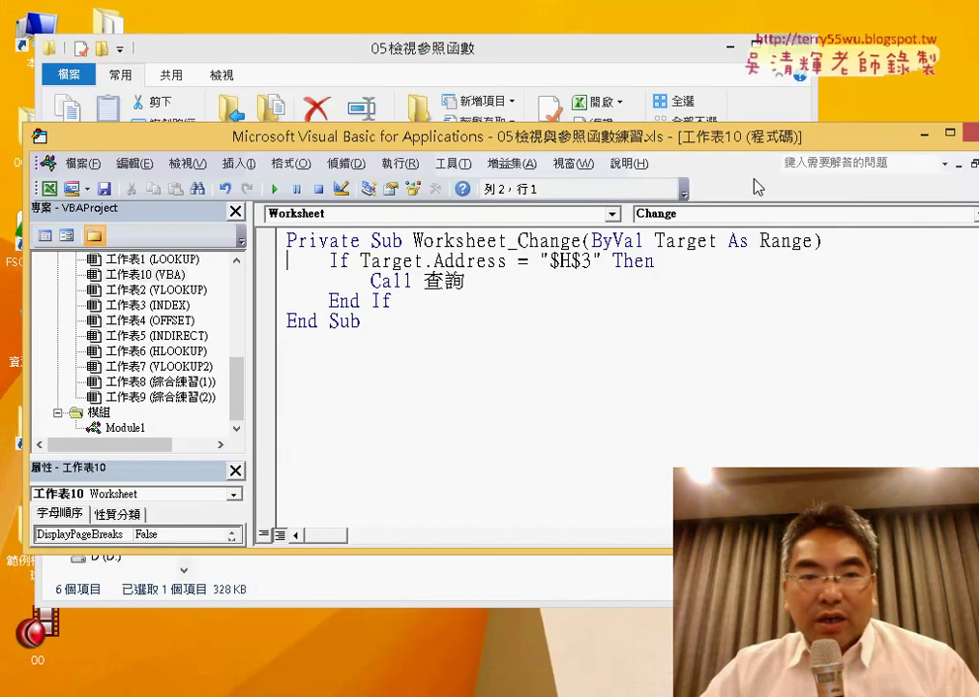
pyautogui.click(423, 49)
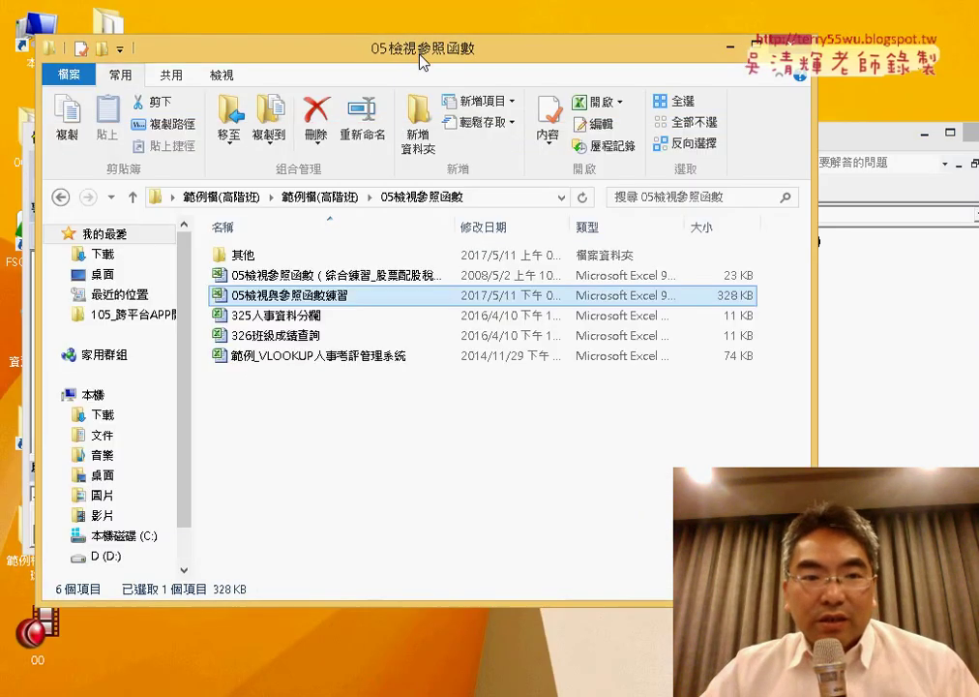
pyautogui.click(363, 275)
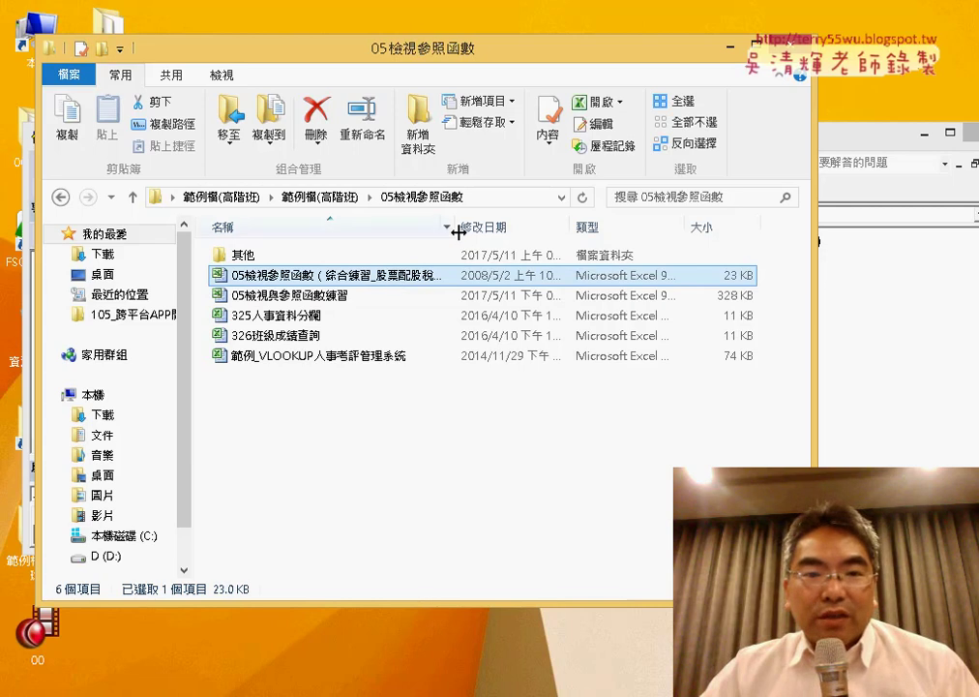
pyautogui.hotkey('alt', 'Tab')
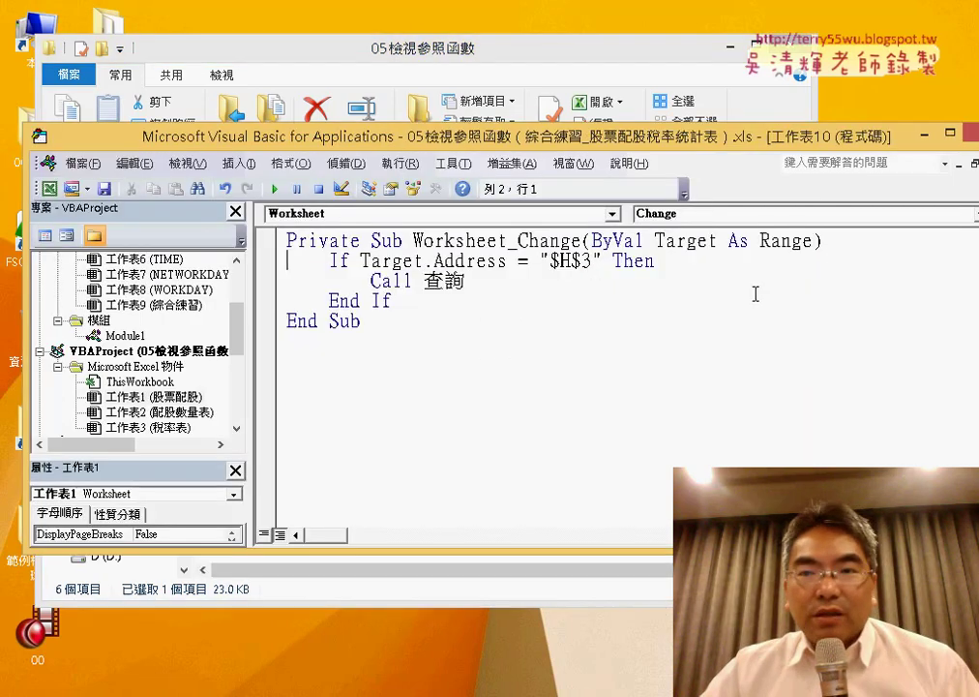
# Step: Leave the VBA editor for the 股票配股 sheet and check the empty result cells beside C4
pyautogui.click(974, 138)
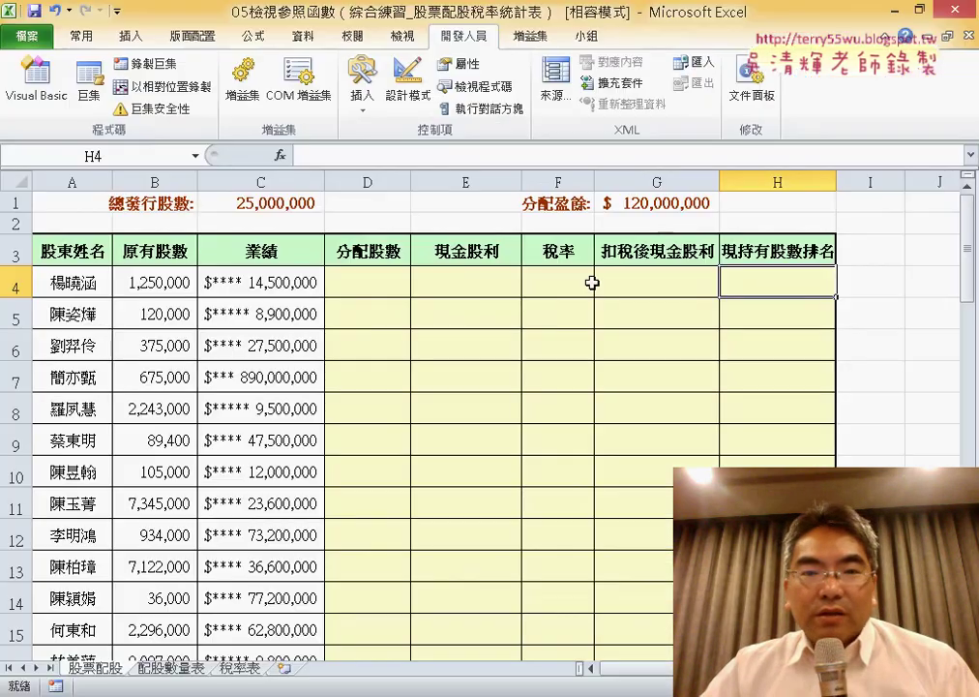
pyautogui.click(490, 306)
pyautogui.click(304, 283)
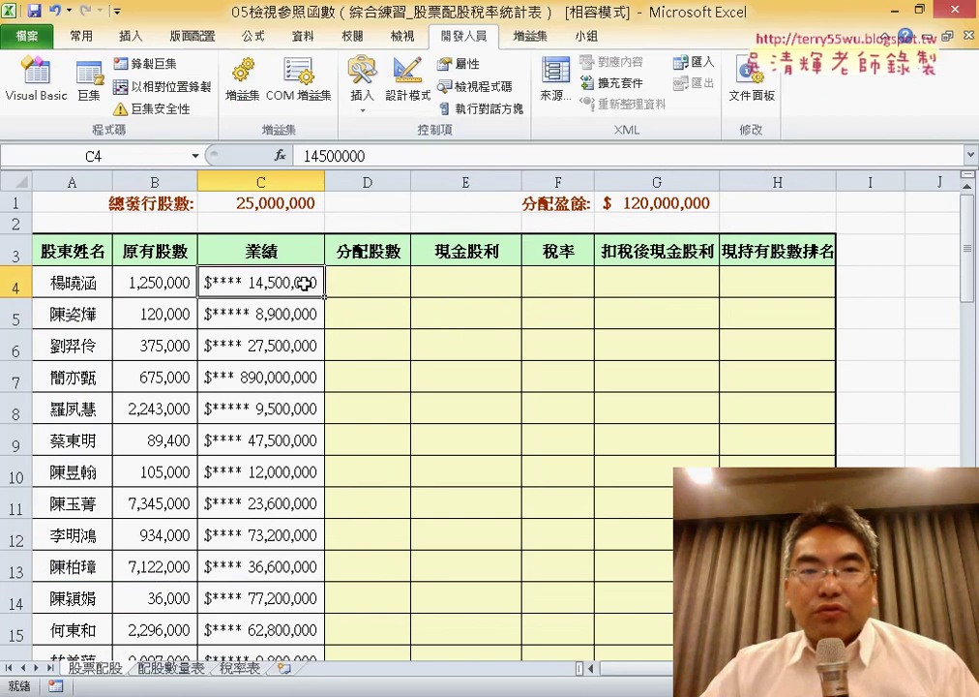
pyautogui.click(407, 284)
pyautogui.click(484, 285)
pyautogui.click(668, 303)
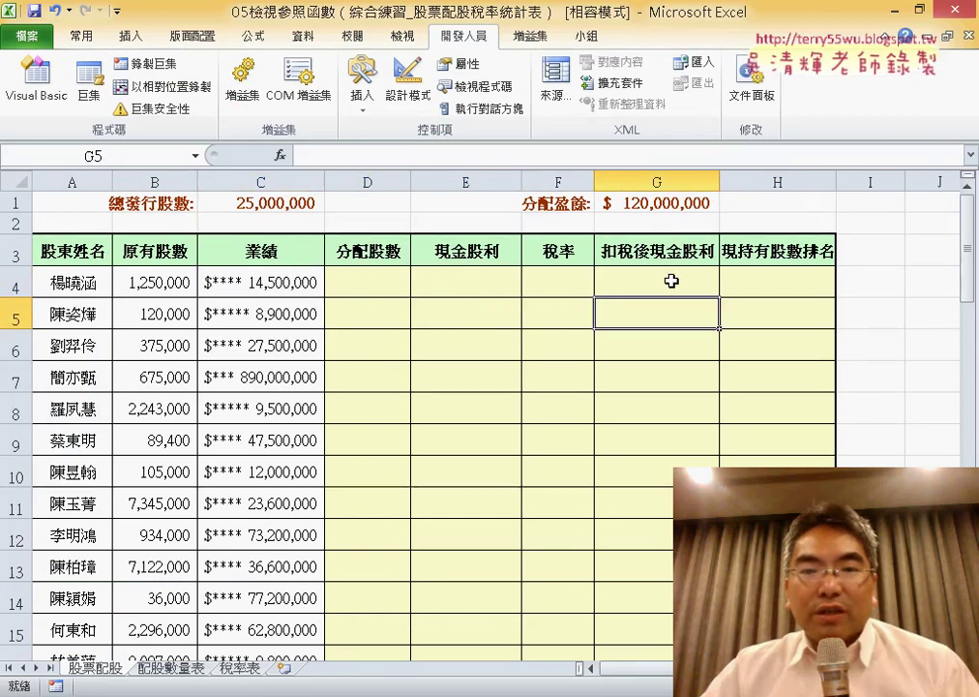
# Step: Check row 4's empty result cells, including after-tax dividend cell G4, then return to C4
pyautogui.click(746, 282)
pyautogui.click(465, 283)
pyautogui.click(596, 287)
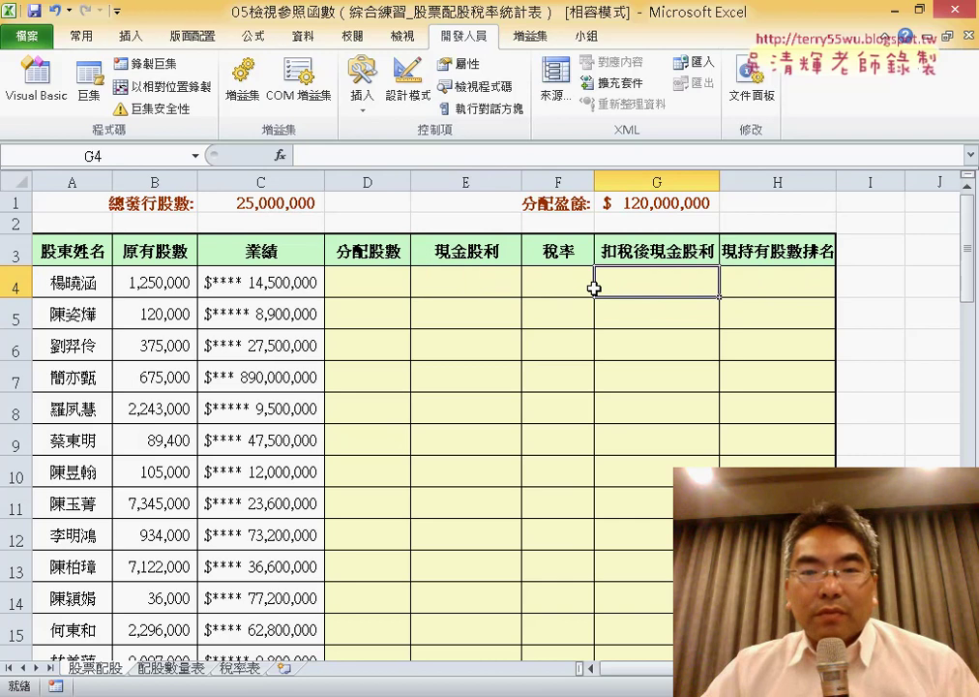
pyautogui.click(726, 285)
pyautogui.click(278, 281)
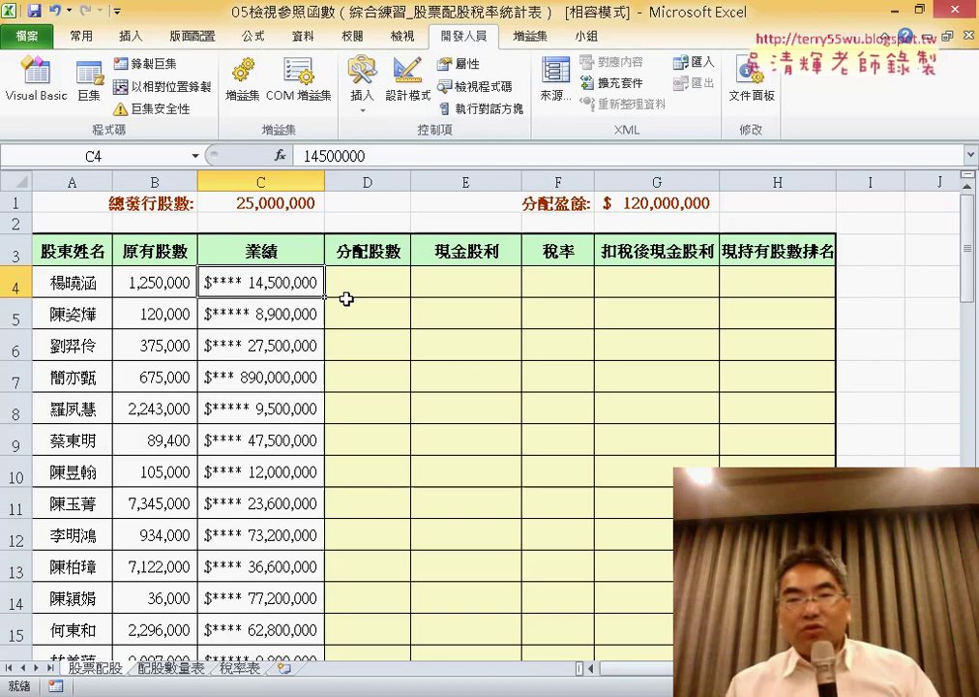
# Step: Step along row 4 to ranking cell H4, then select the empty range D4:H4
pyautogui.click(382, 287)
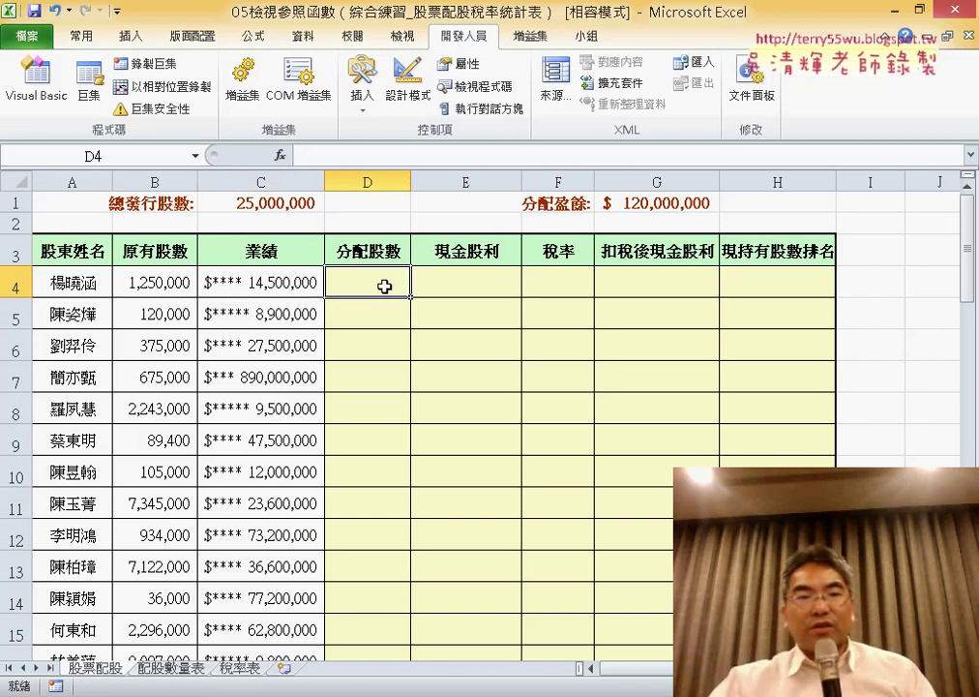
pyautogui.click(465, 284)
pyautogui.click(571, 283)
pyautogui.click(725, 282)
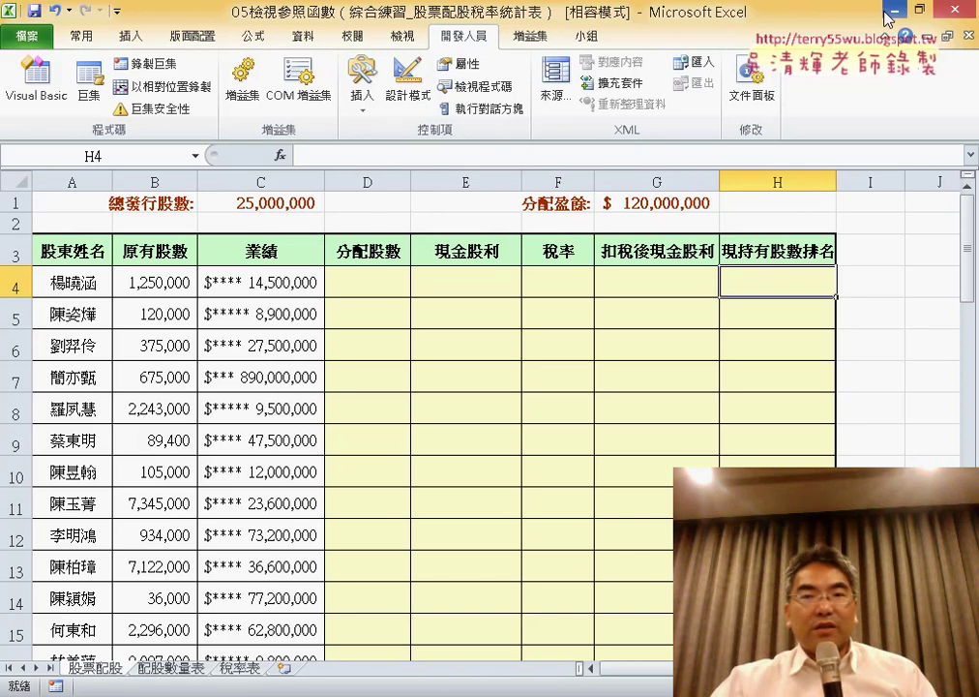
pyautogui.click(250, 278)
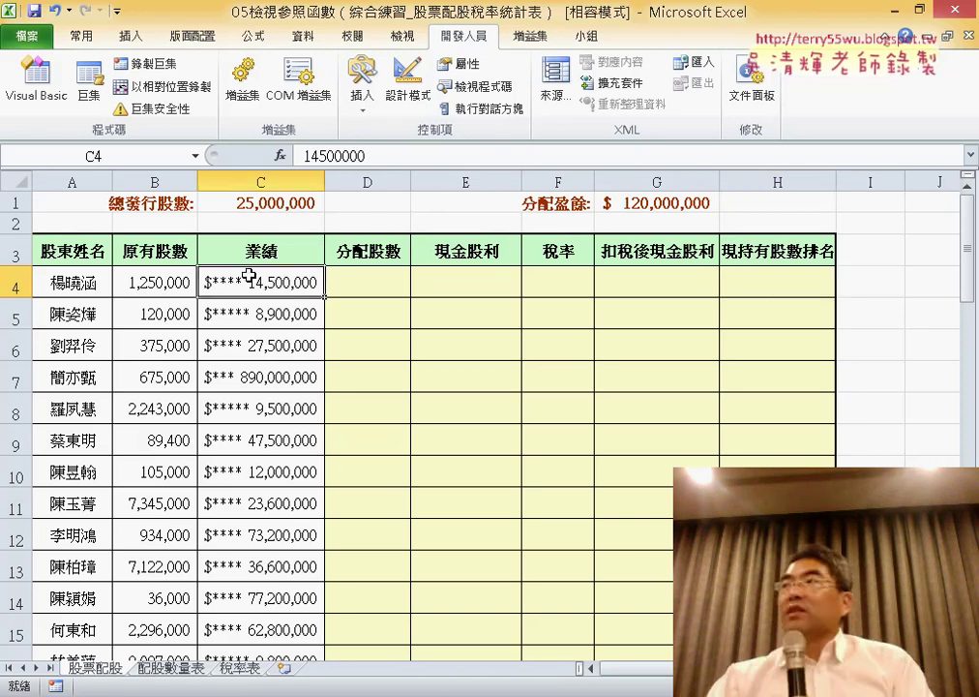
pyautogui.moveTo(377, 284); pyautogui.dragTo(765, 288)
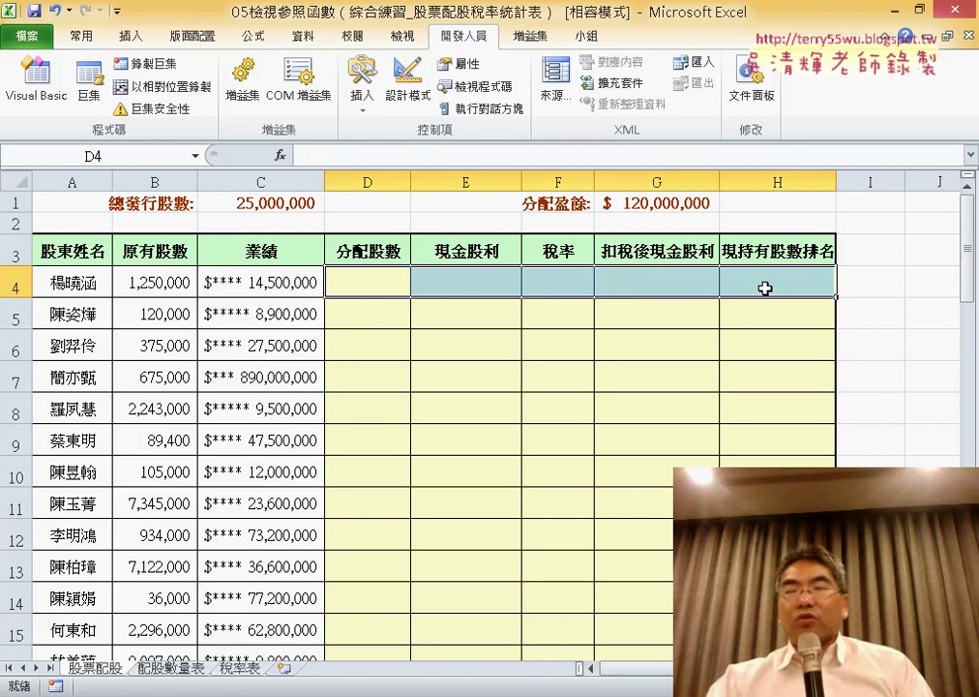